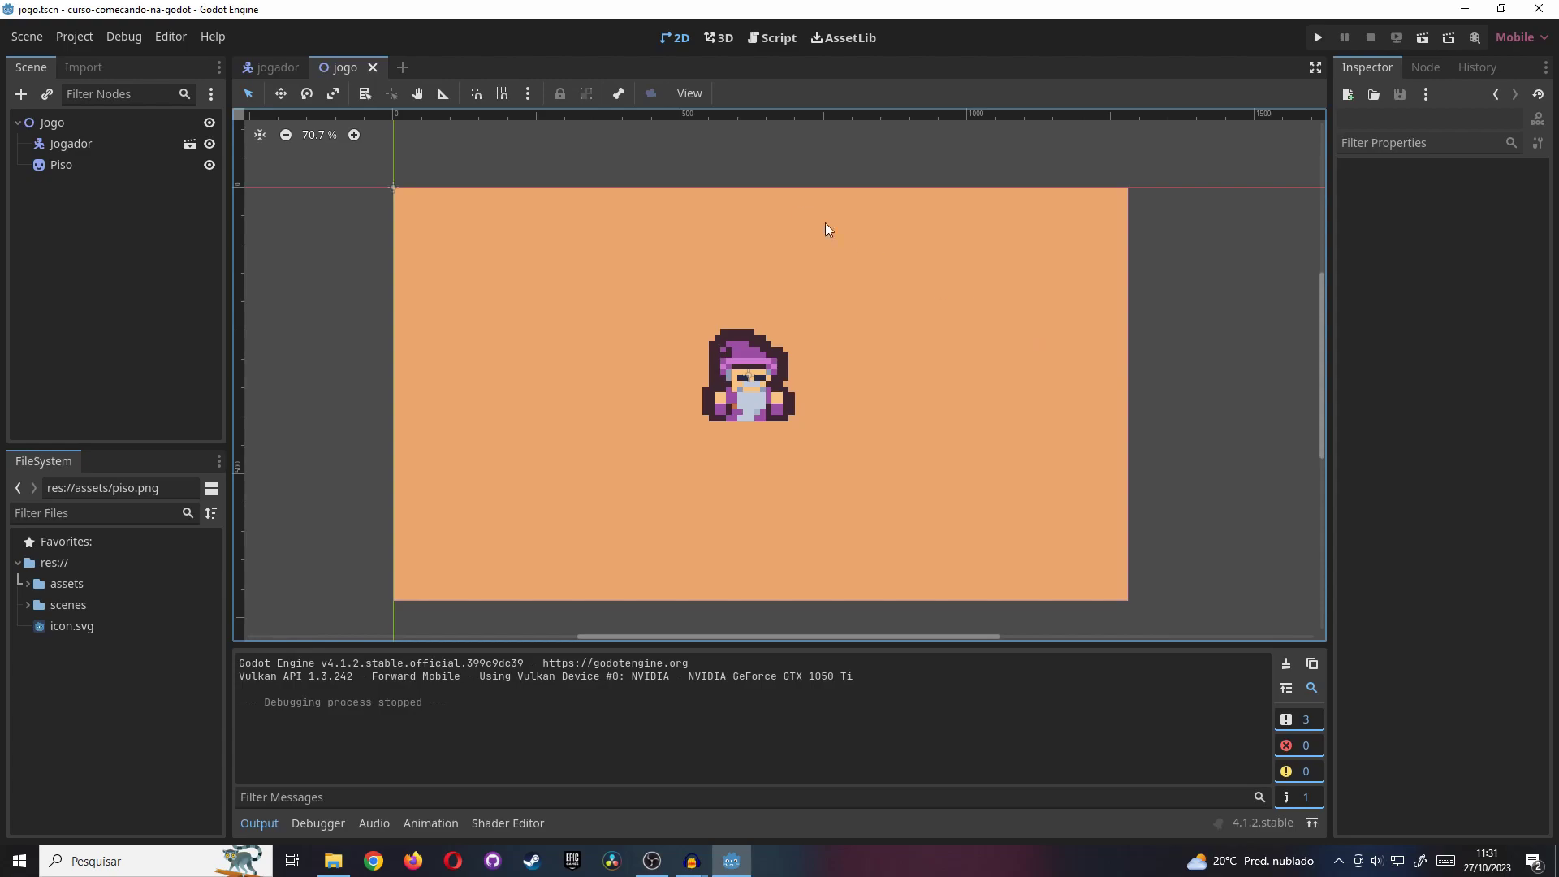
- Switch to the jogador scene tab to show the wizard sprite inside its collision circle
left_click(269, 73)
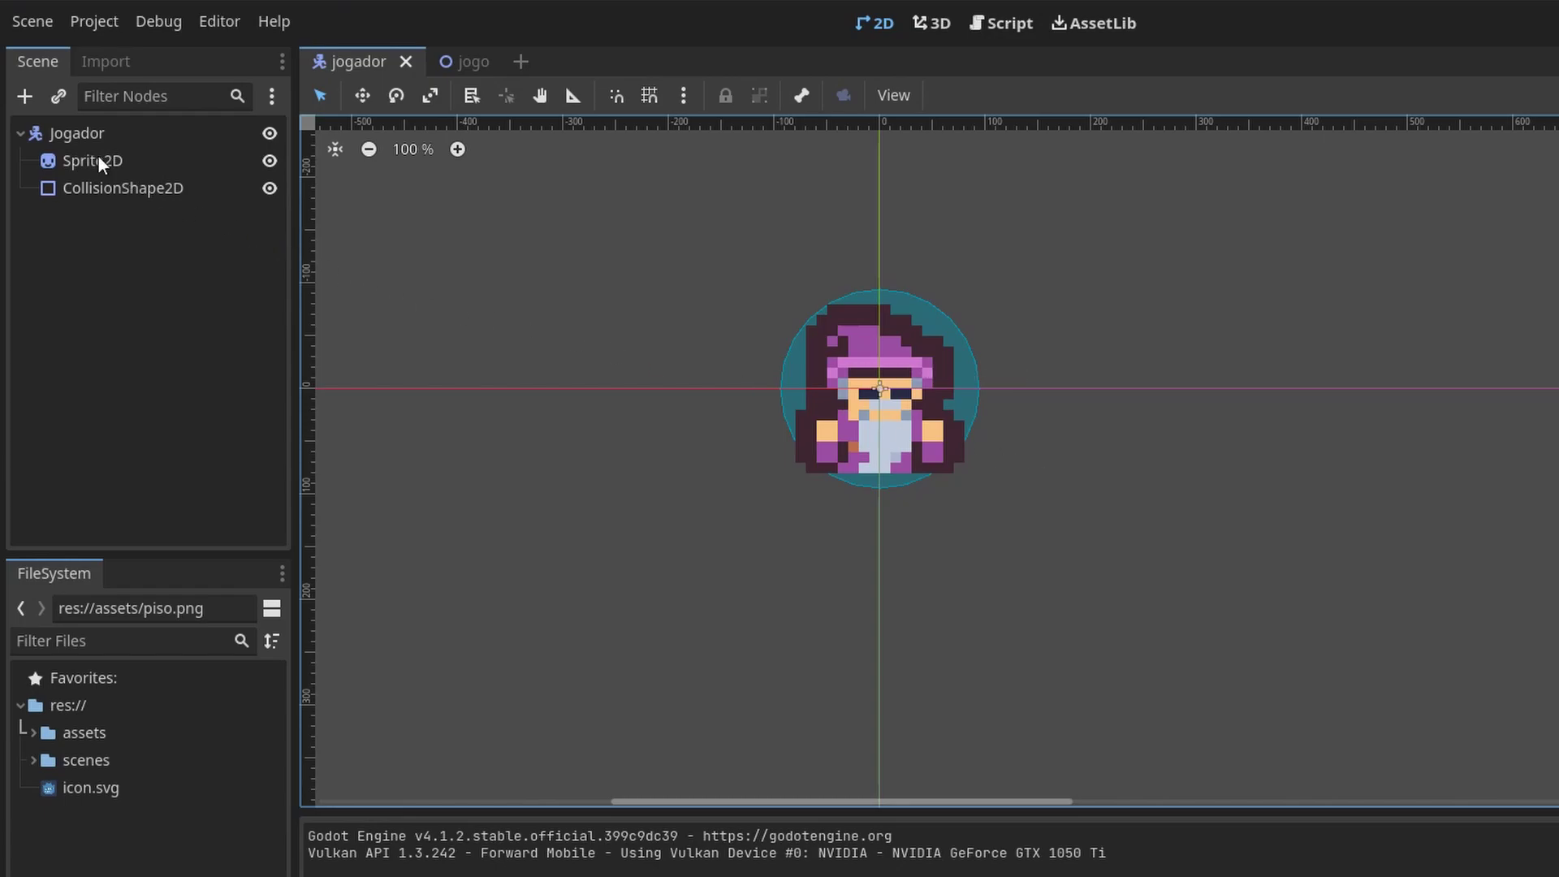
left_click(87, 135)
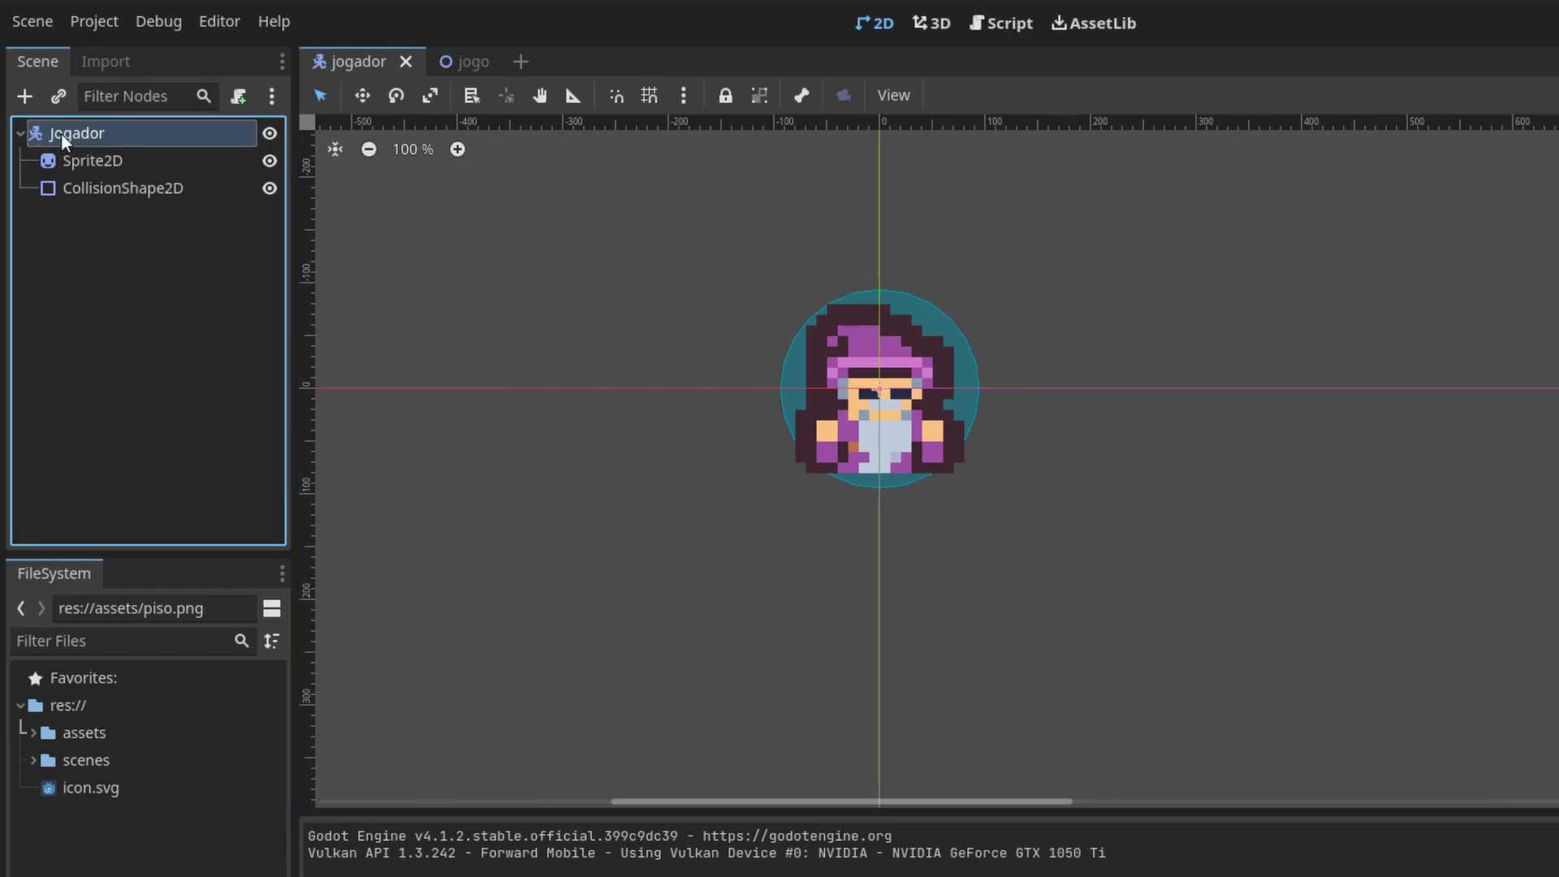
left_click(107, 161)
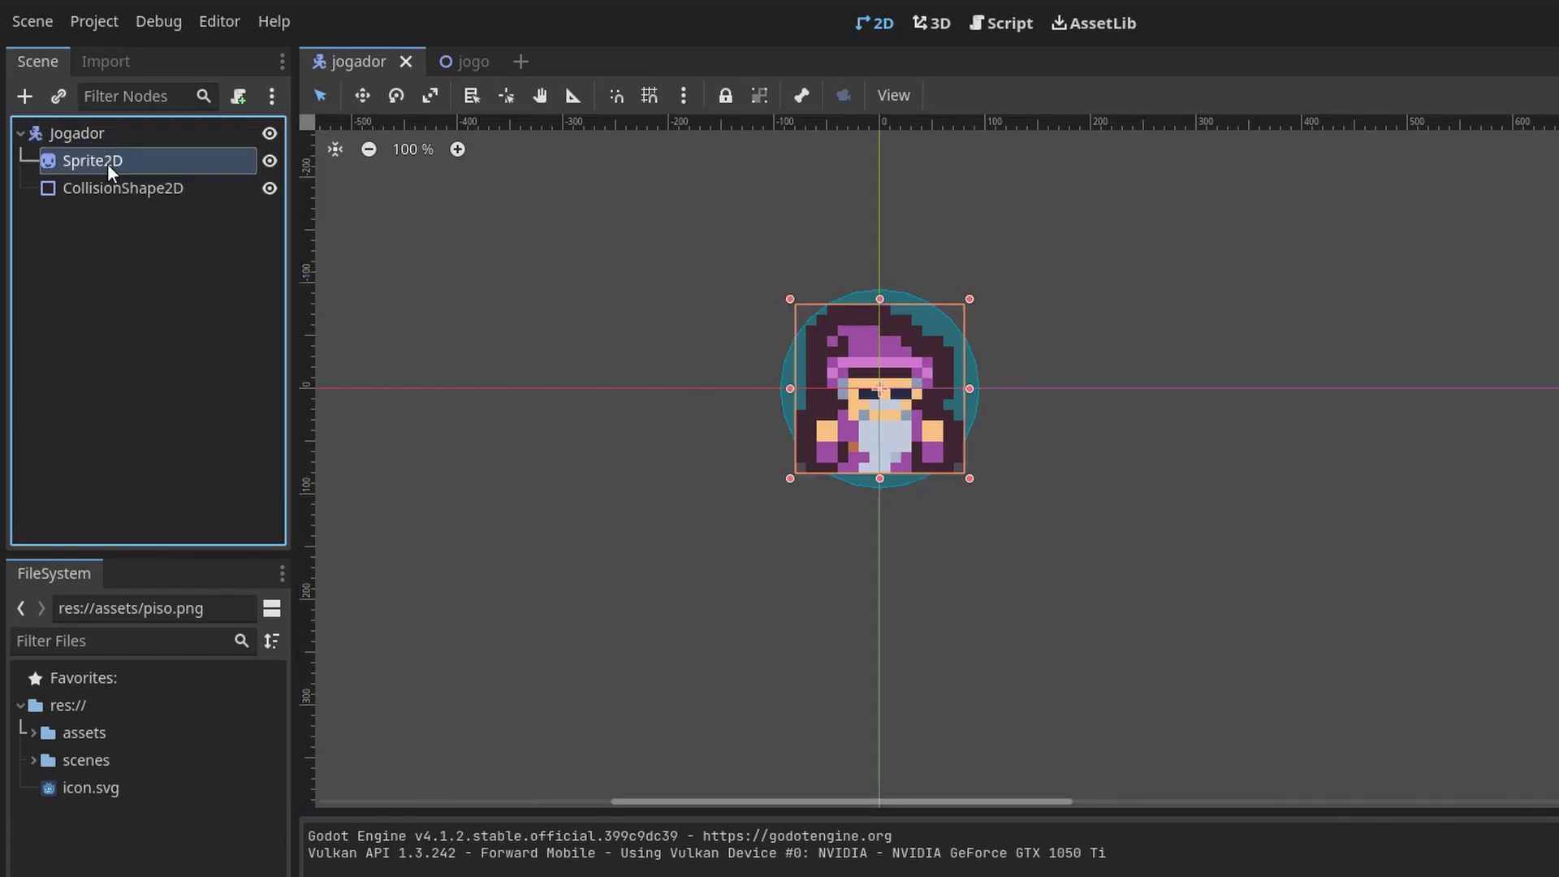
left_click(172, 188)
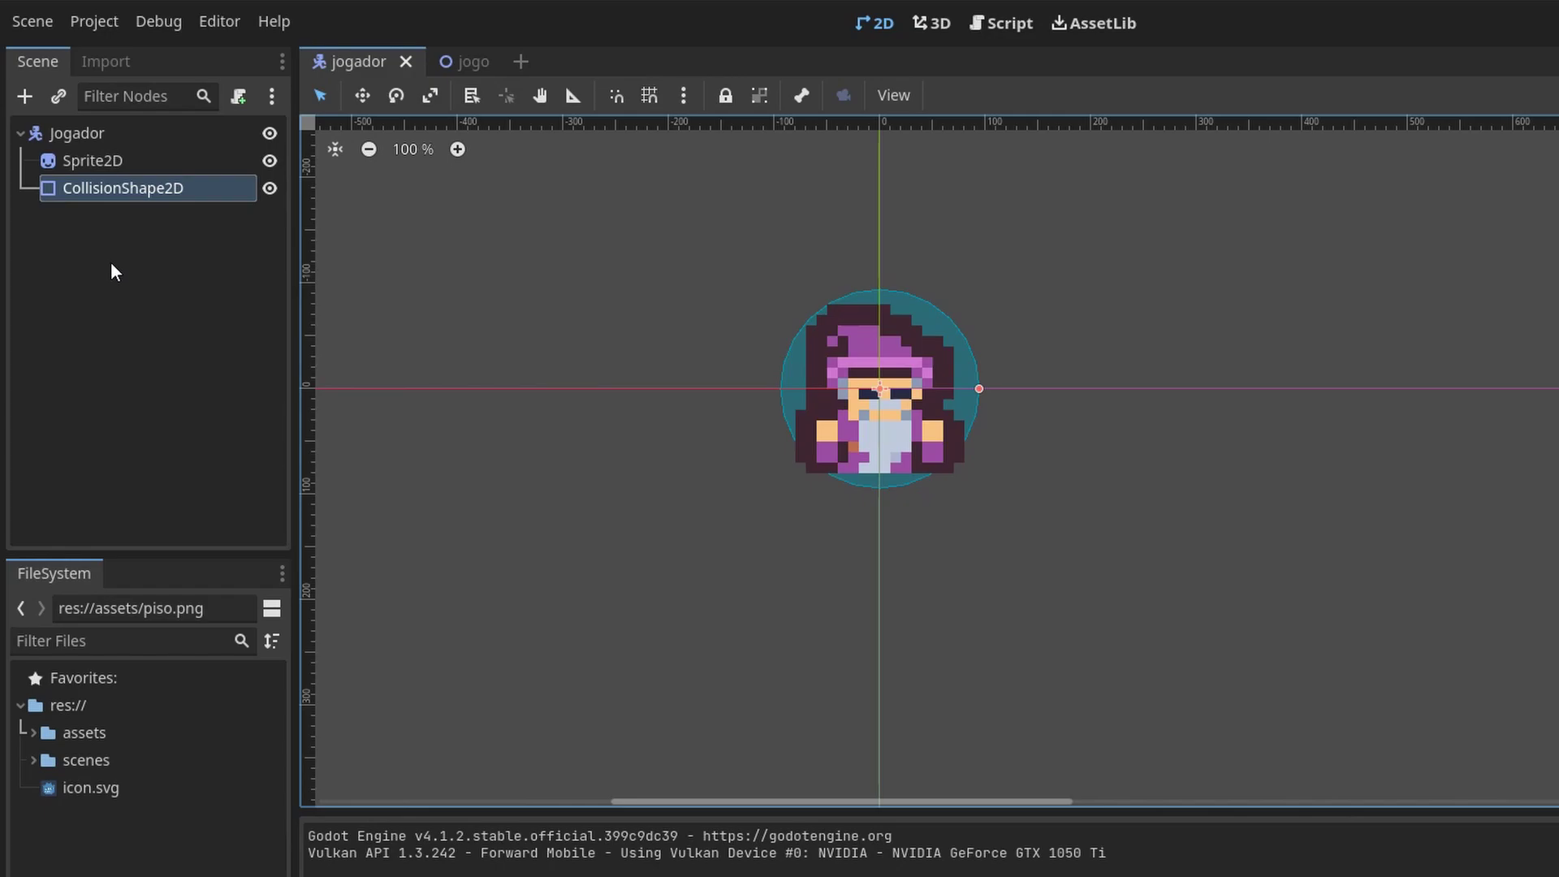
left_click(99, 135)
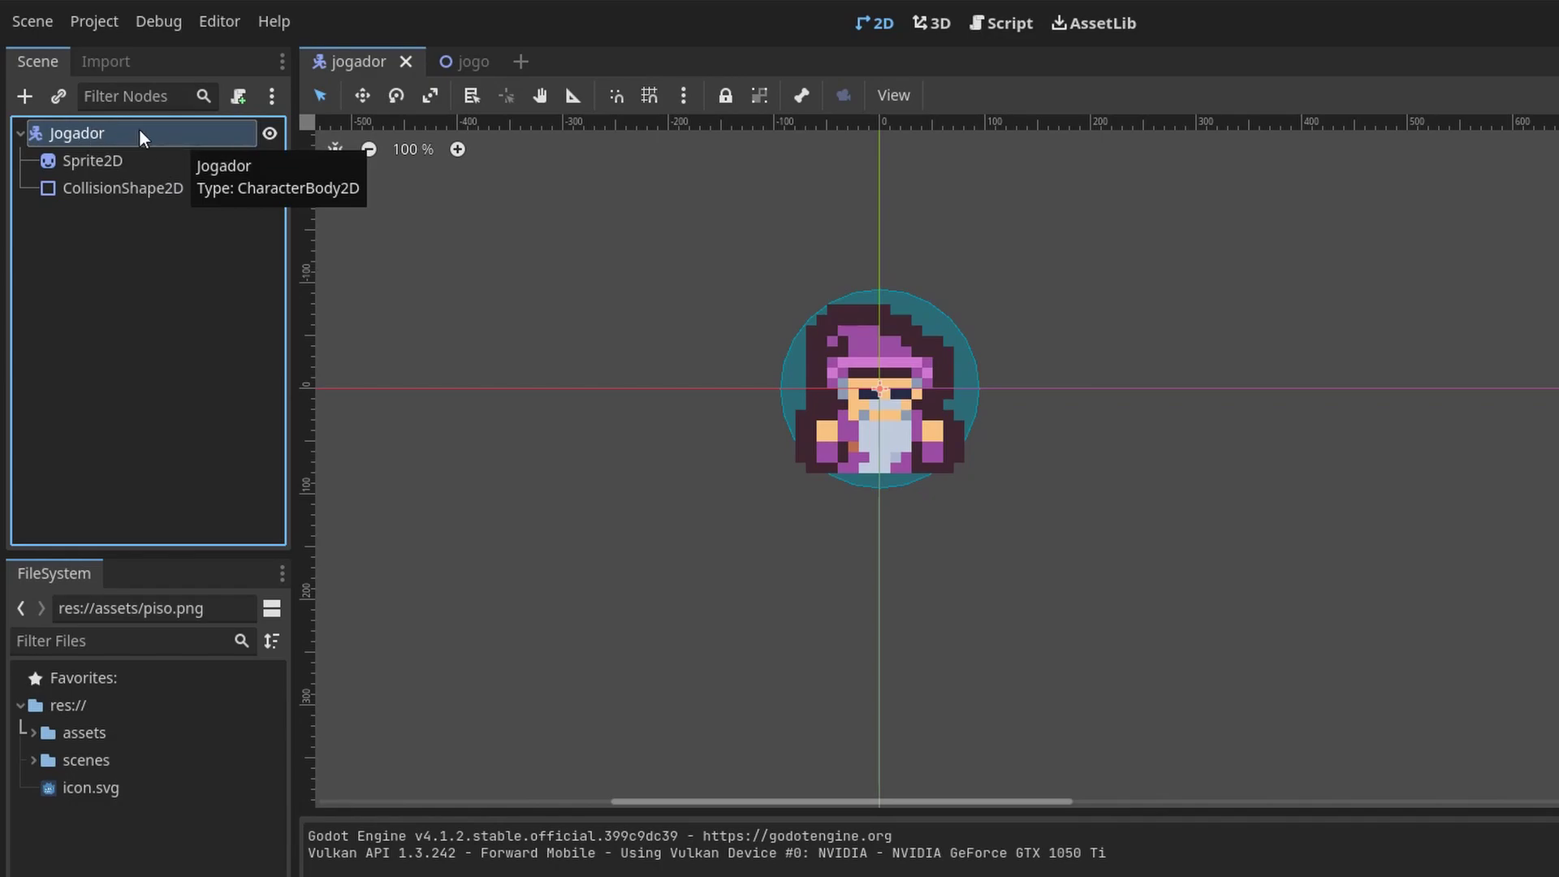
left_click(19, 134)
left_click(19, 135)
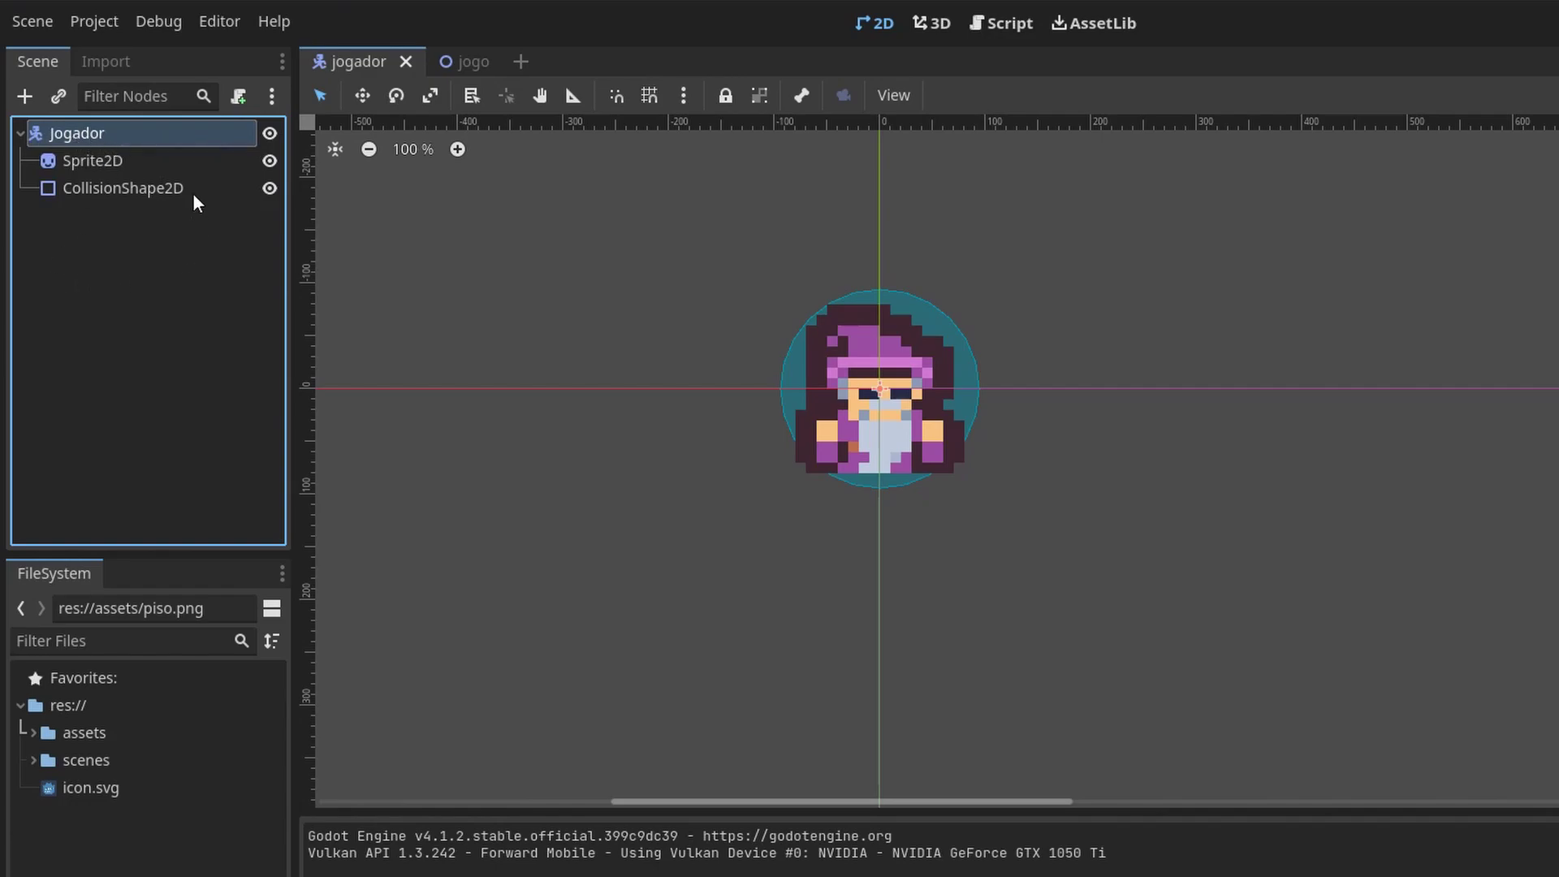
left_click(141, 158)
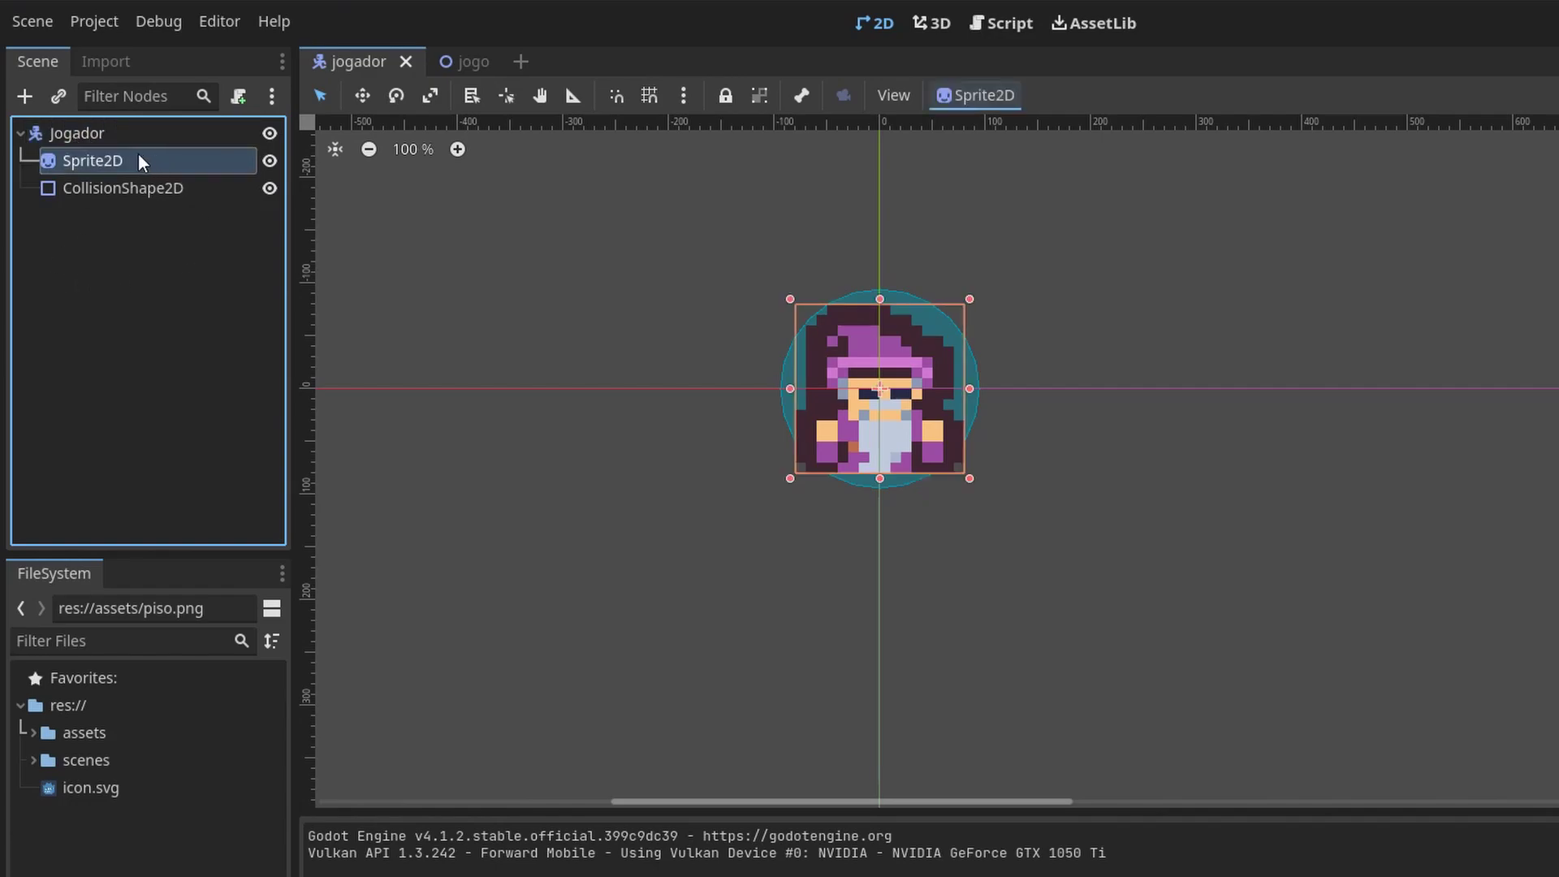
left_click(203, 196)
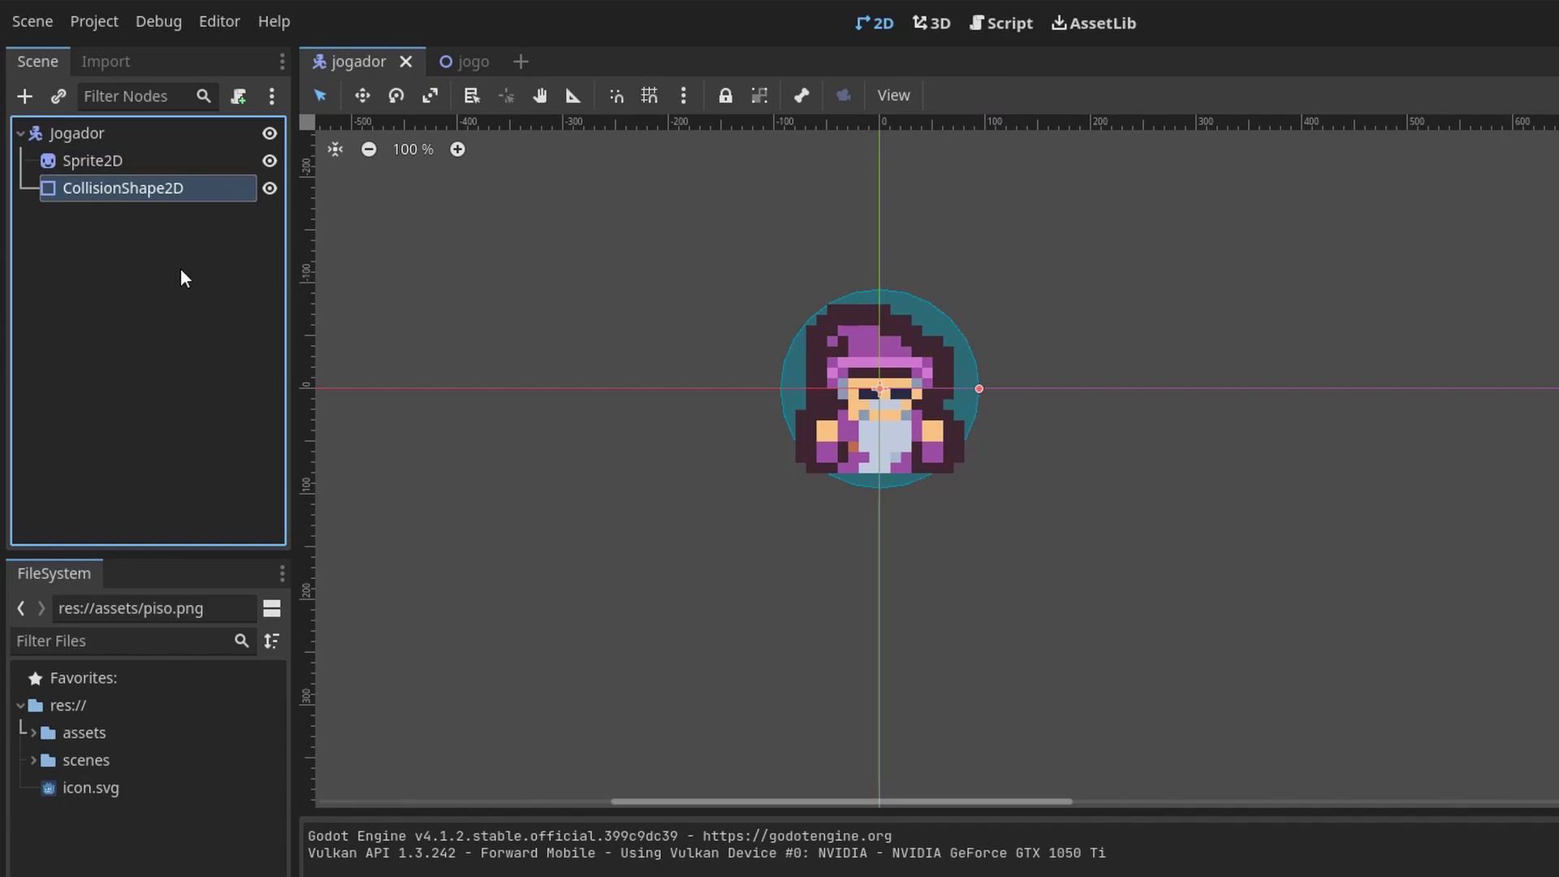
left_click(133, 133)
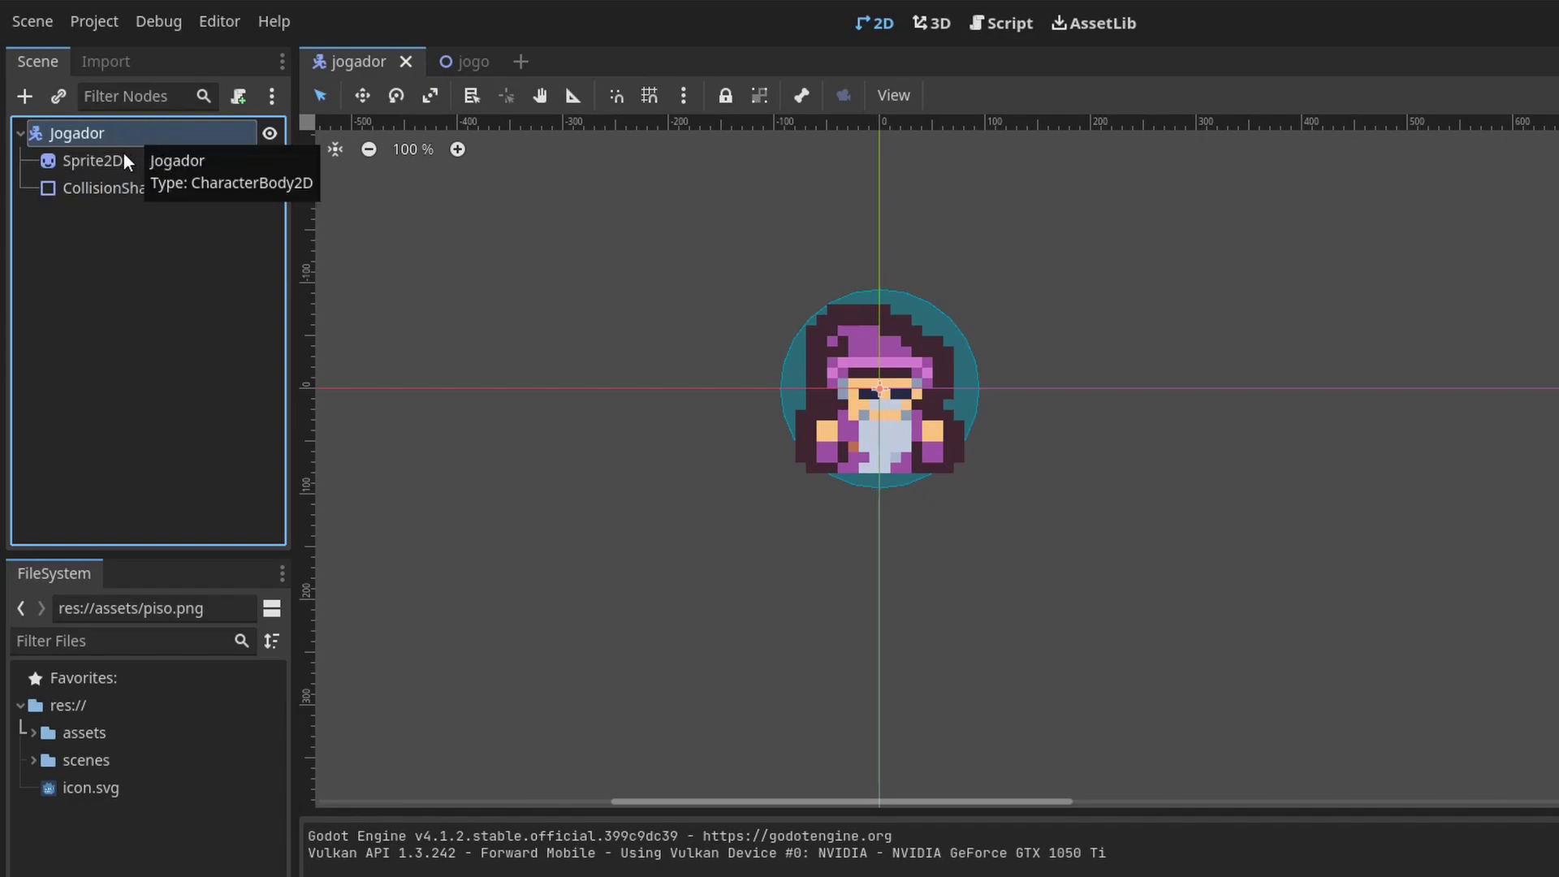
left_click(126, 161)
left_click(174, 187)
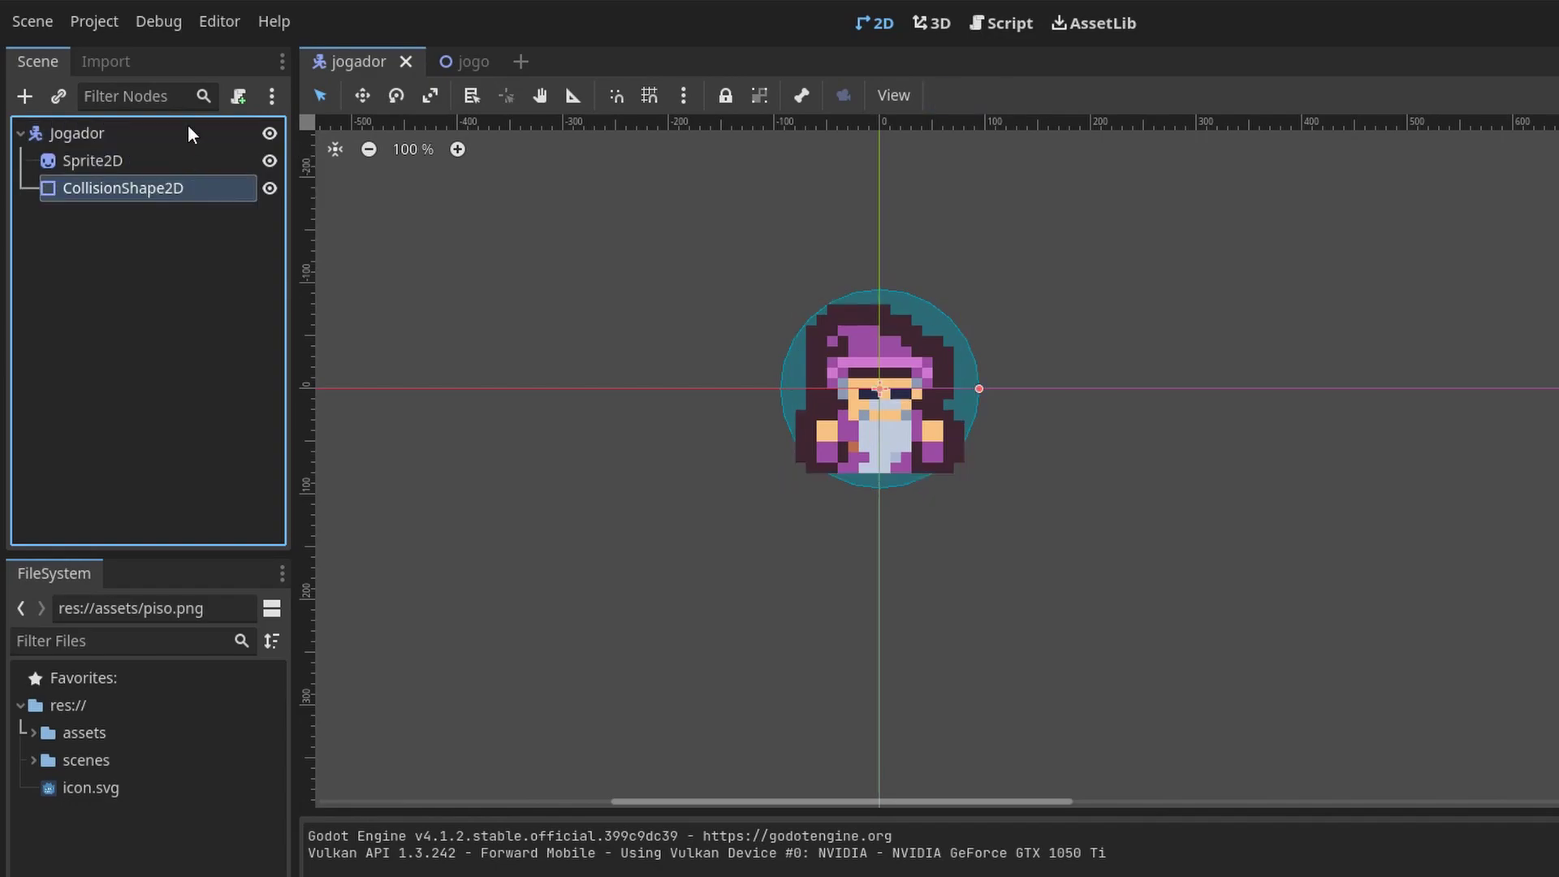
left_click(19, 133)
left_click(20, 134)
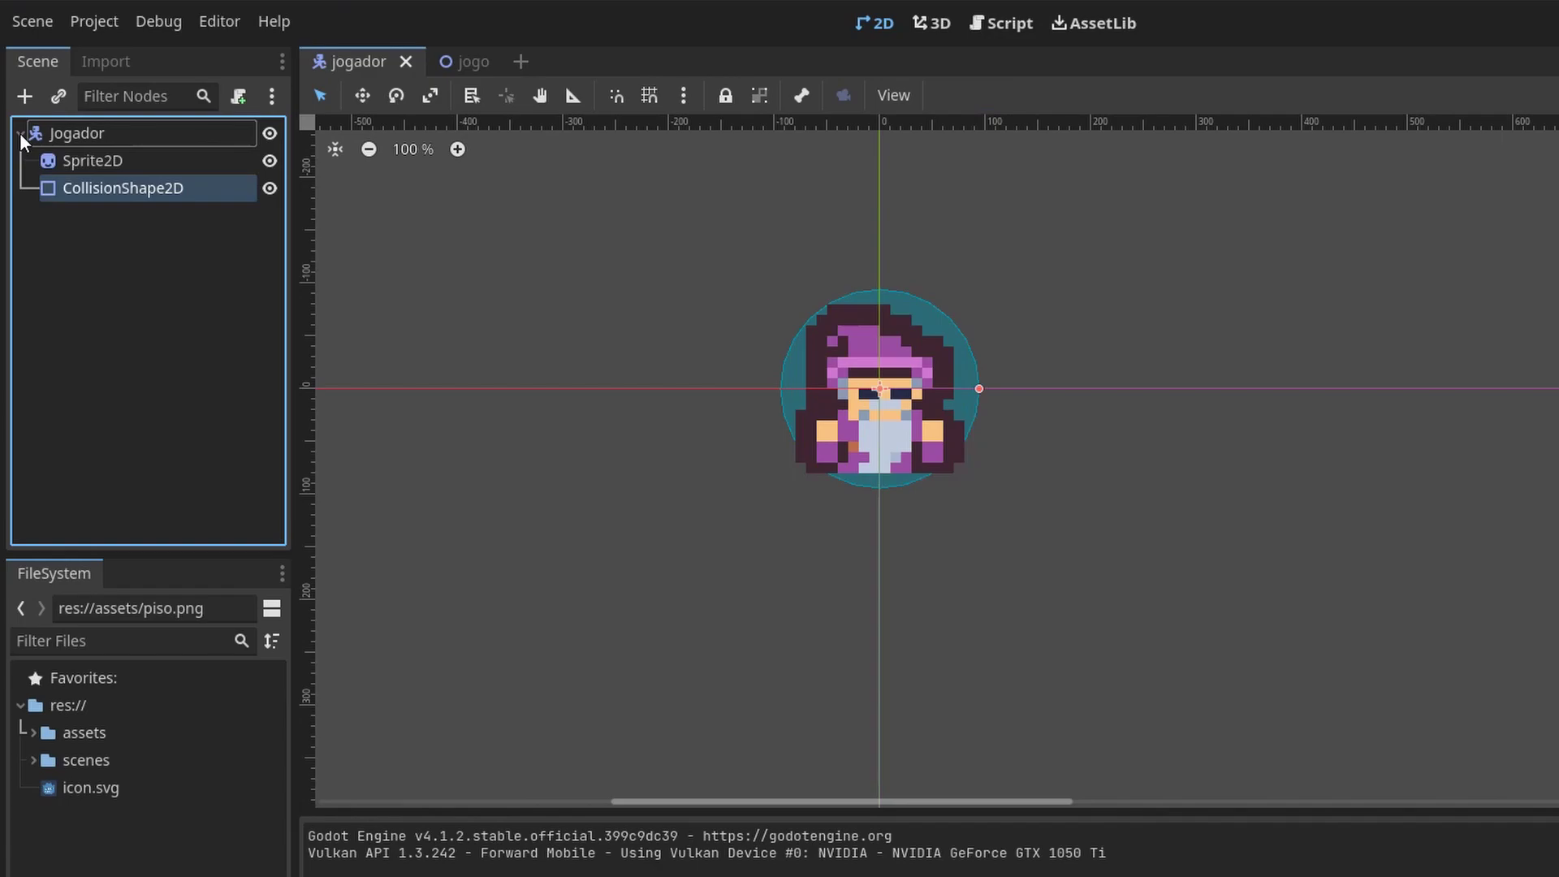
left_click(20, 133)
left_click(20, 134)
left_click(81, 166)
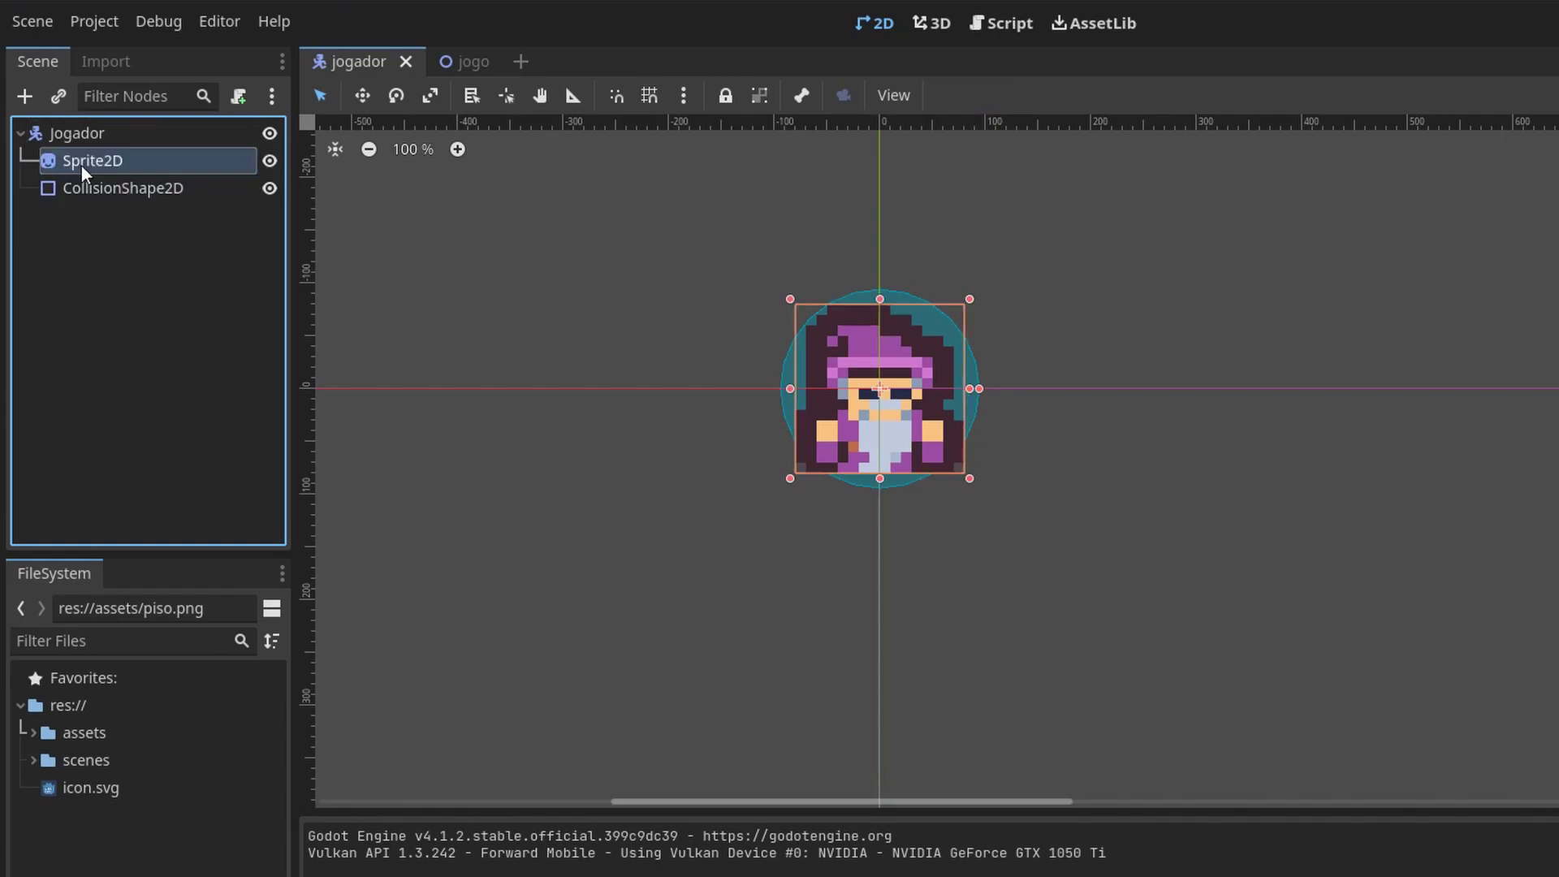
left_click(125, 189)
left_click(18, 136)
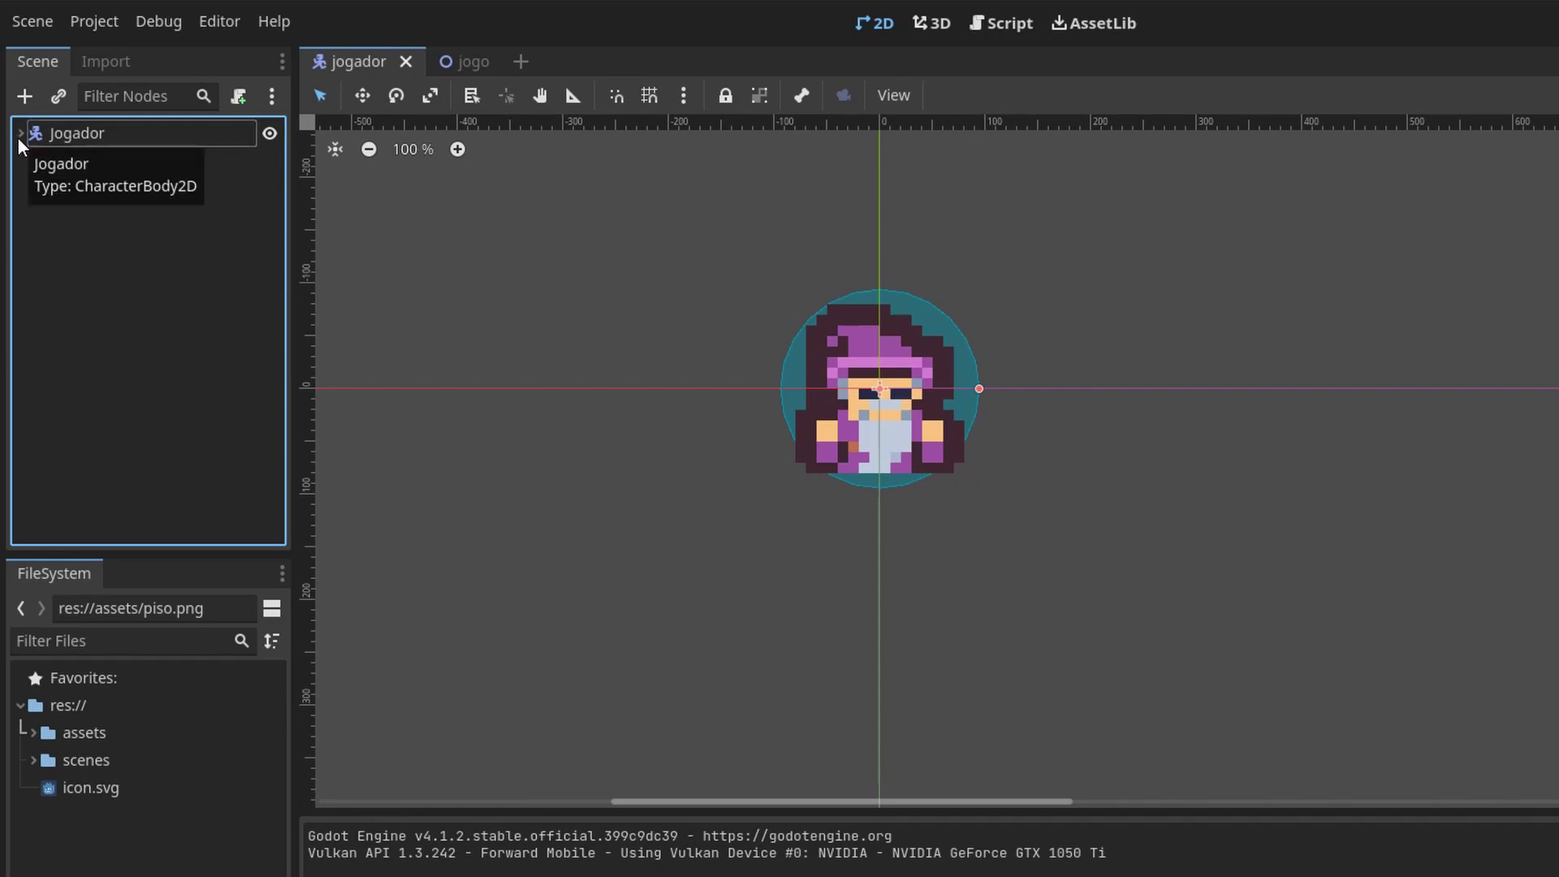
left_click(18, 135)
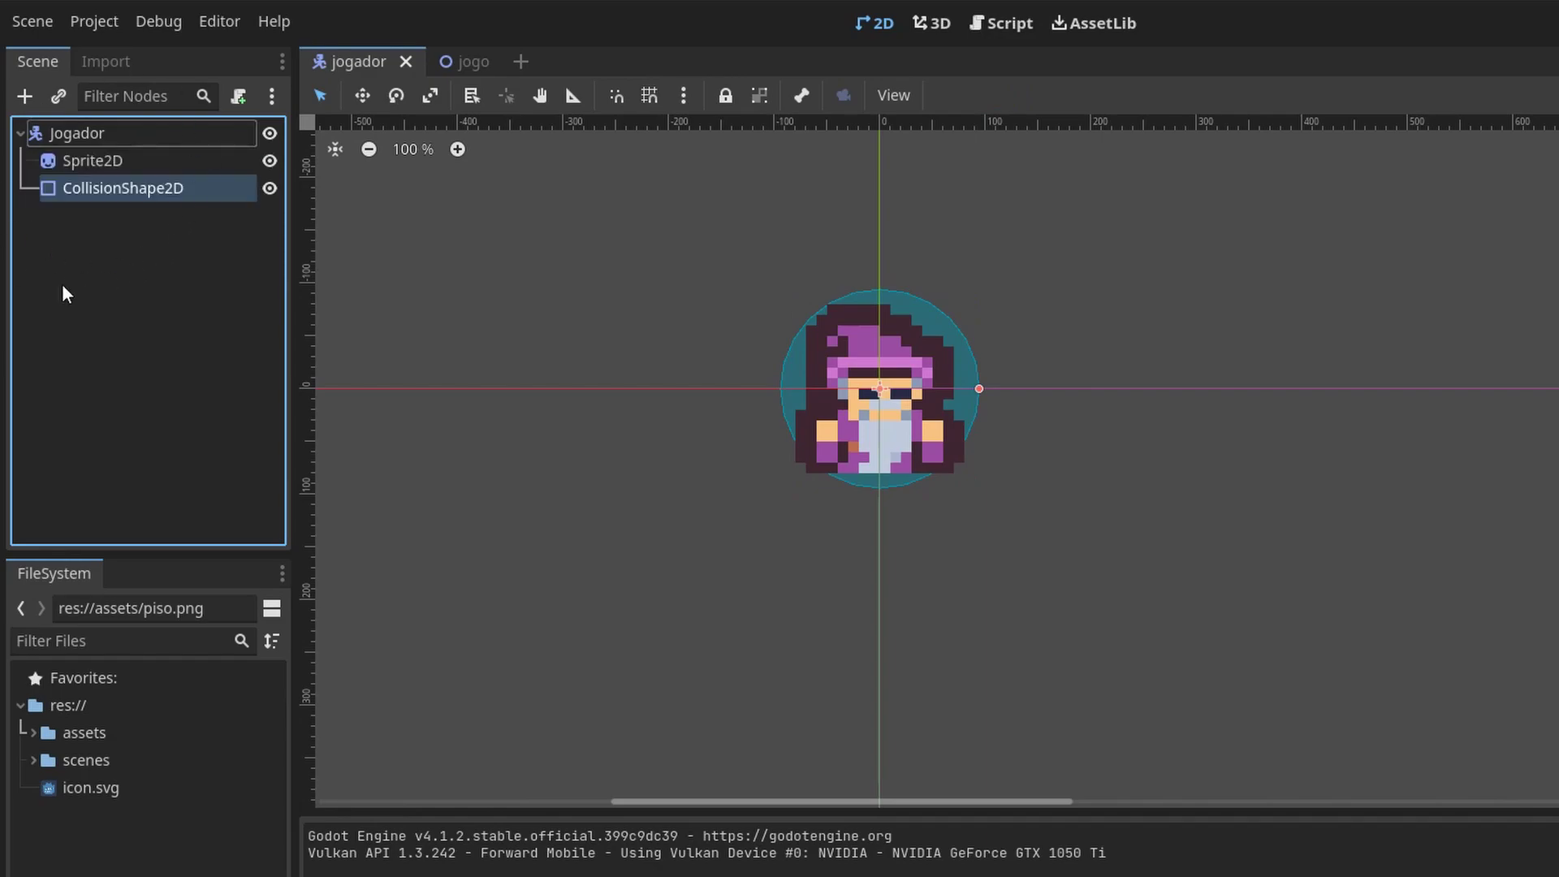
left_click(19, 137)
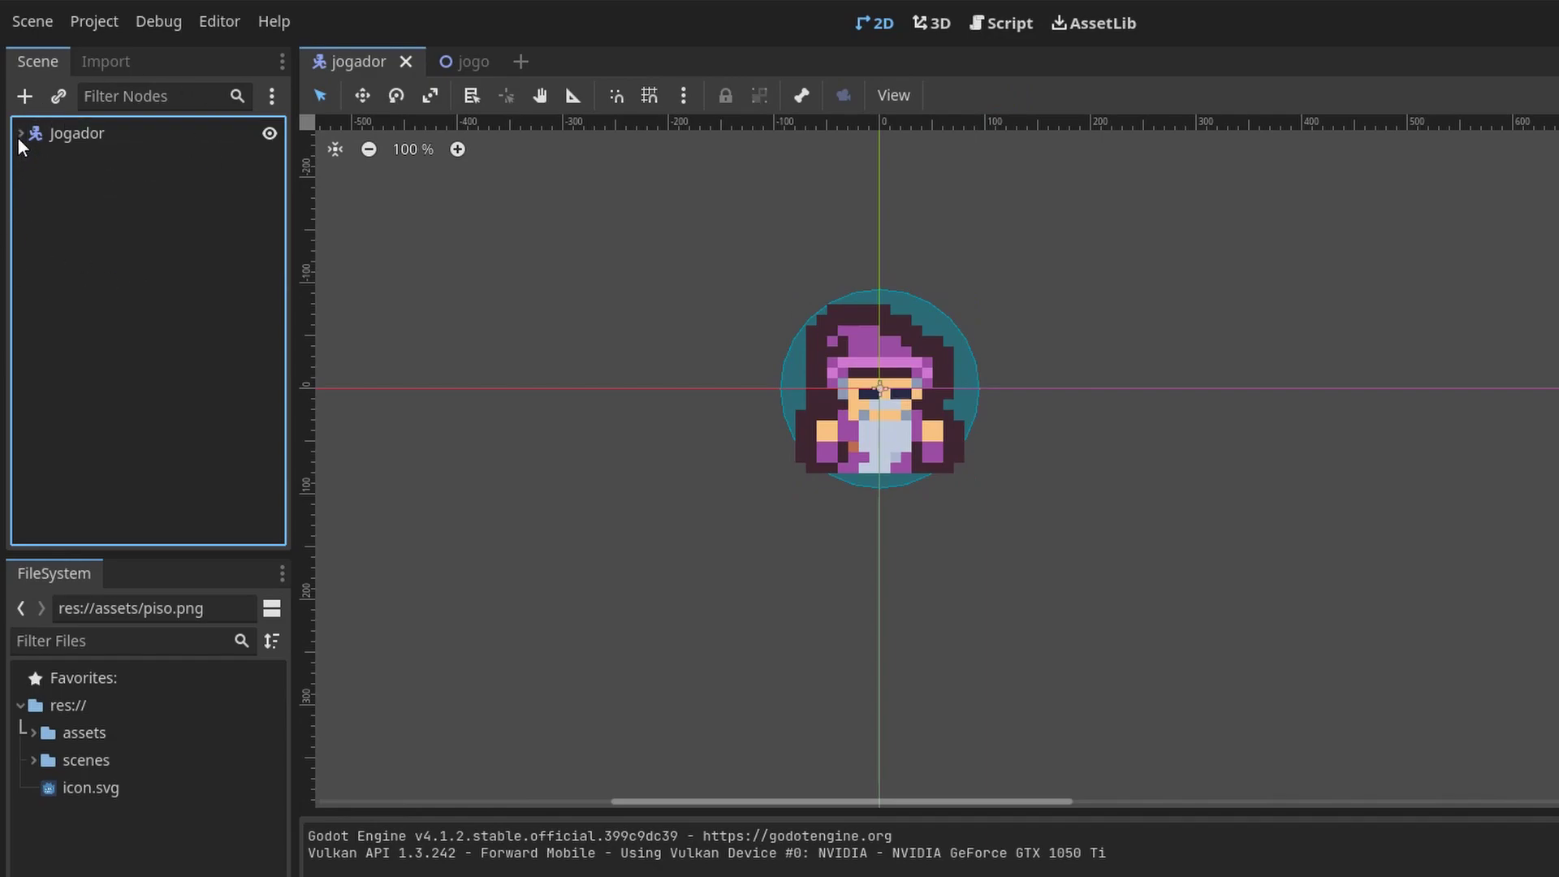
left_click(19, 138)
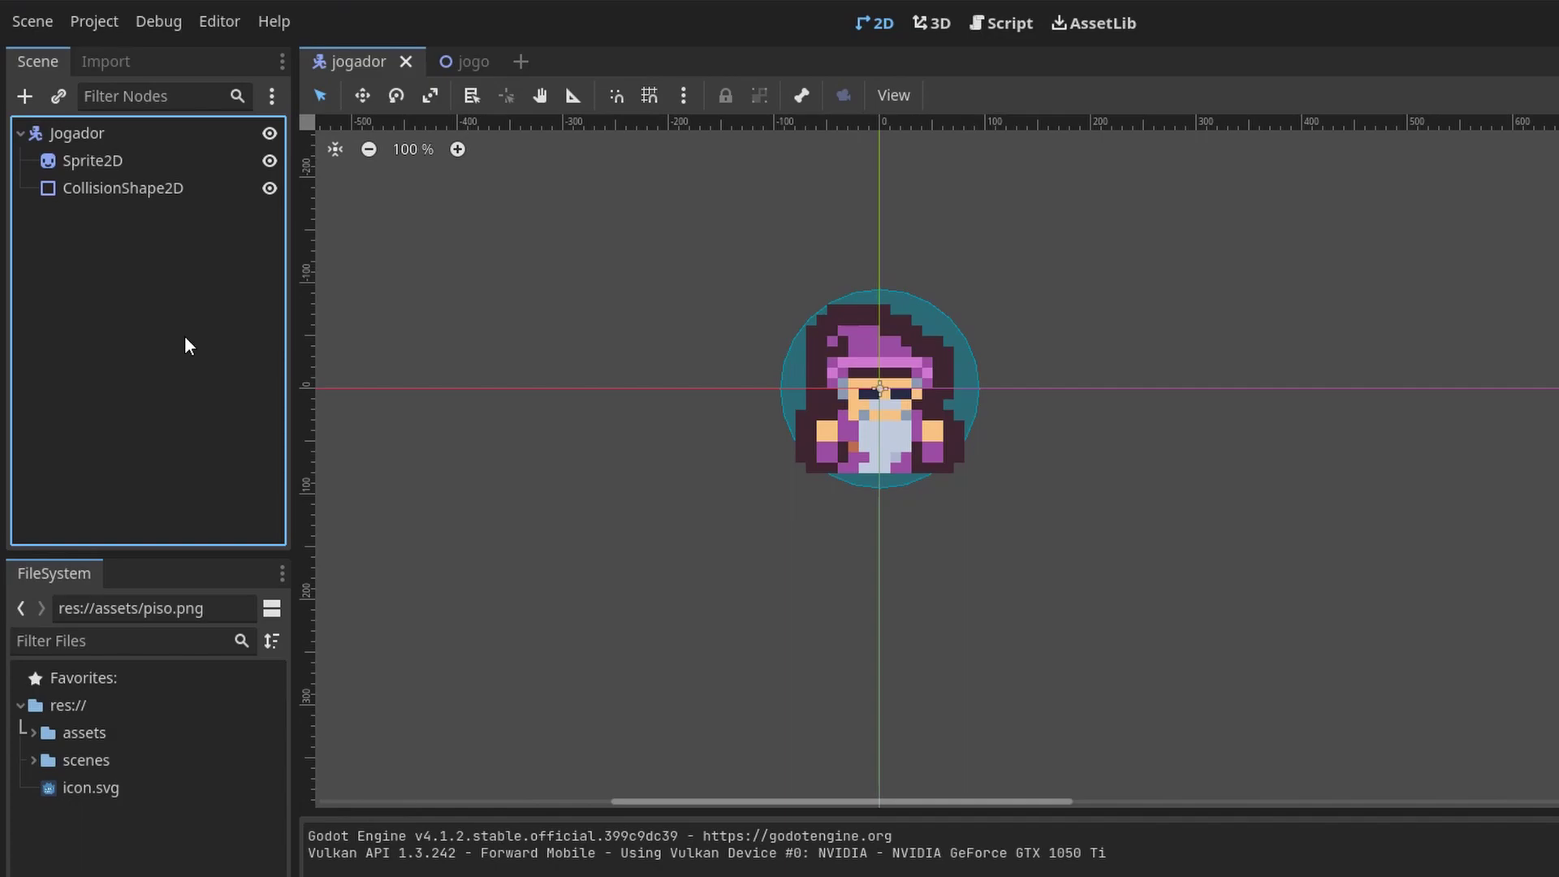
left_click(143, 133)
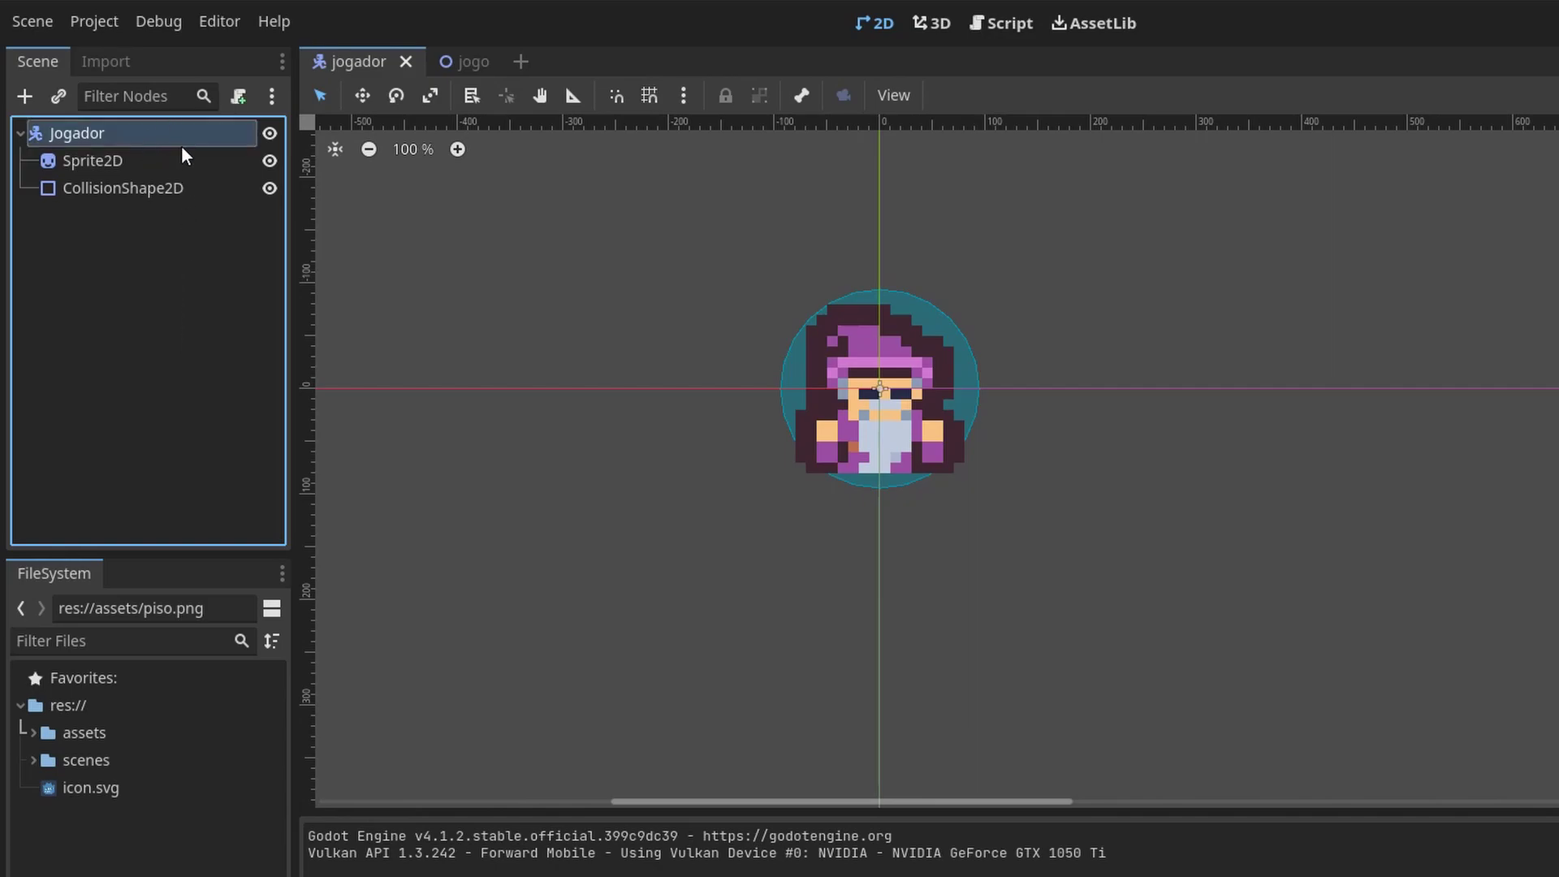
- Drag the whole Jogador player toward the lower right with the Move tool, cancelling one extra drag
left_click(362, 96)
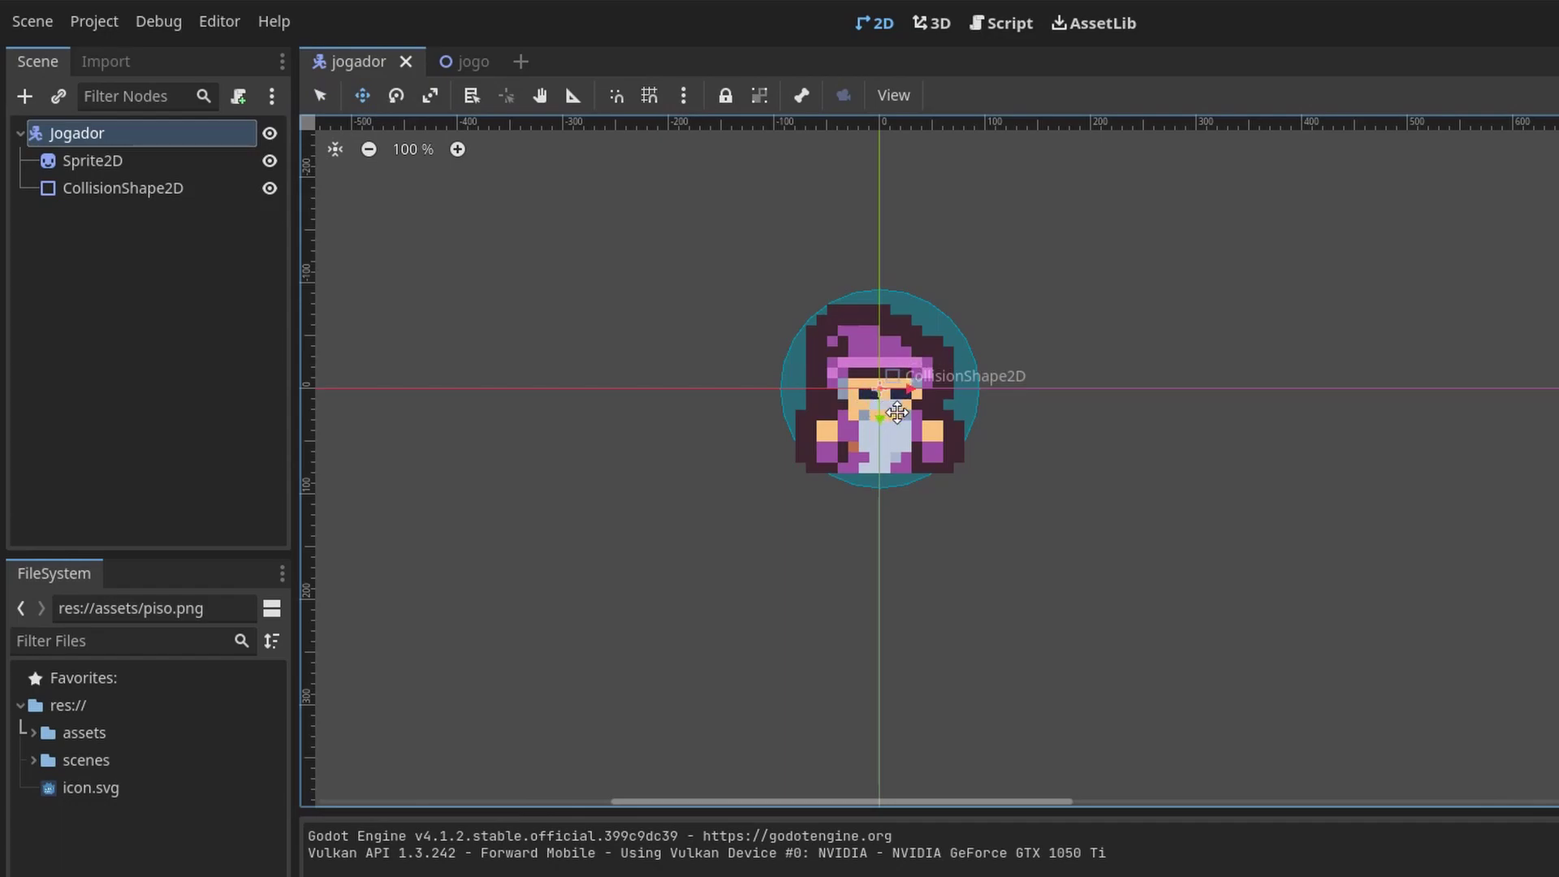
mouse_move(897, 412)
left_mouse_down()
mouse_move(1439, 427)
mouse_move(1511, 690)
left_mouse_up()
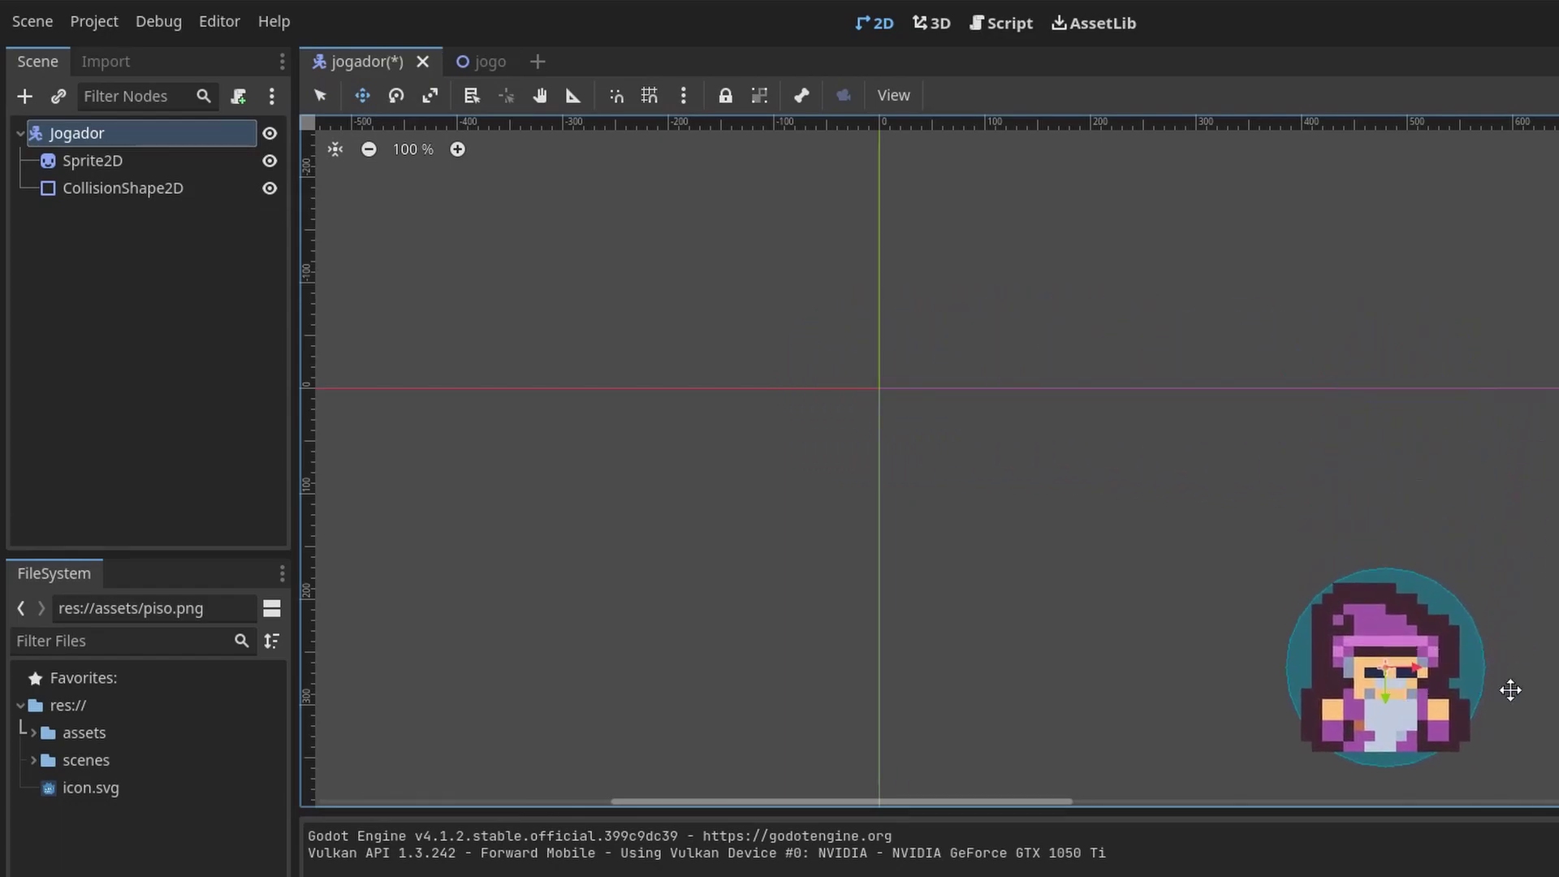
middle_click_drag(1510, 689, 1057, 357)
mouse_move(974, 409)
left_mouse_down()
mouse_move(923, 465)
mouse_move(1071, 333)
mouse_move(934, 476)
mouse_move(996, 430)
mouse_move(1014, 360)
mouse_move(1108, 281)
left_mouse_up()
right_click(1107, 282)
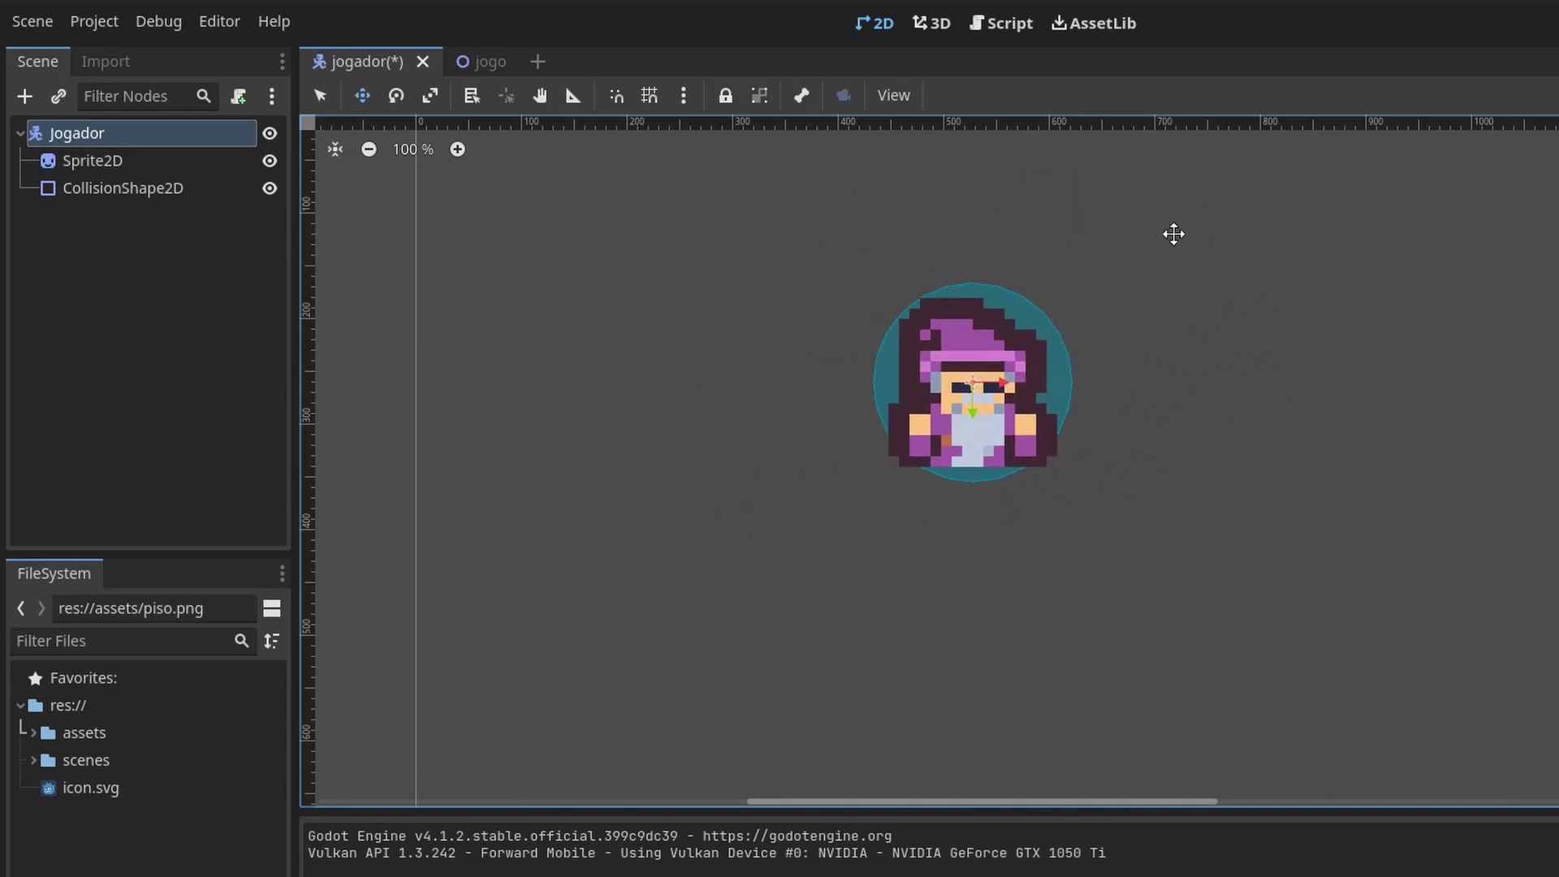
middle_click_drag(953, 484, 1005, 581)
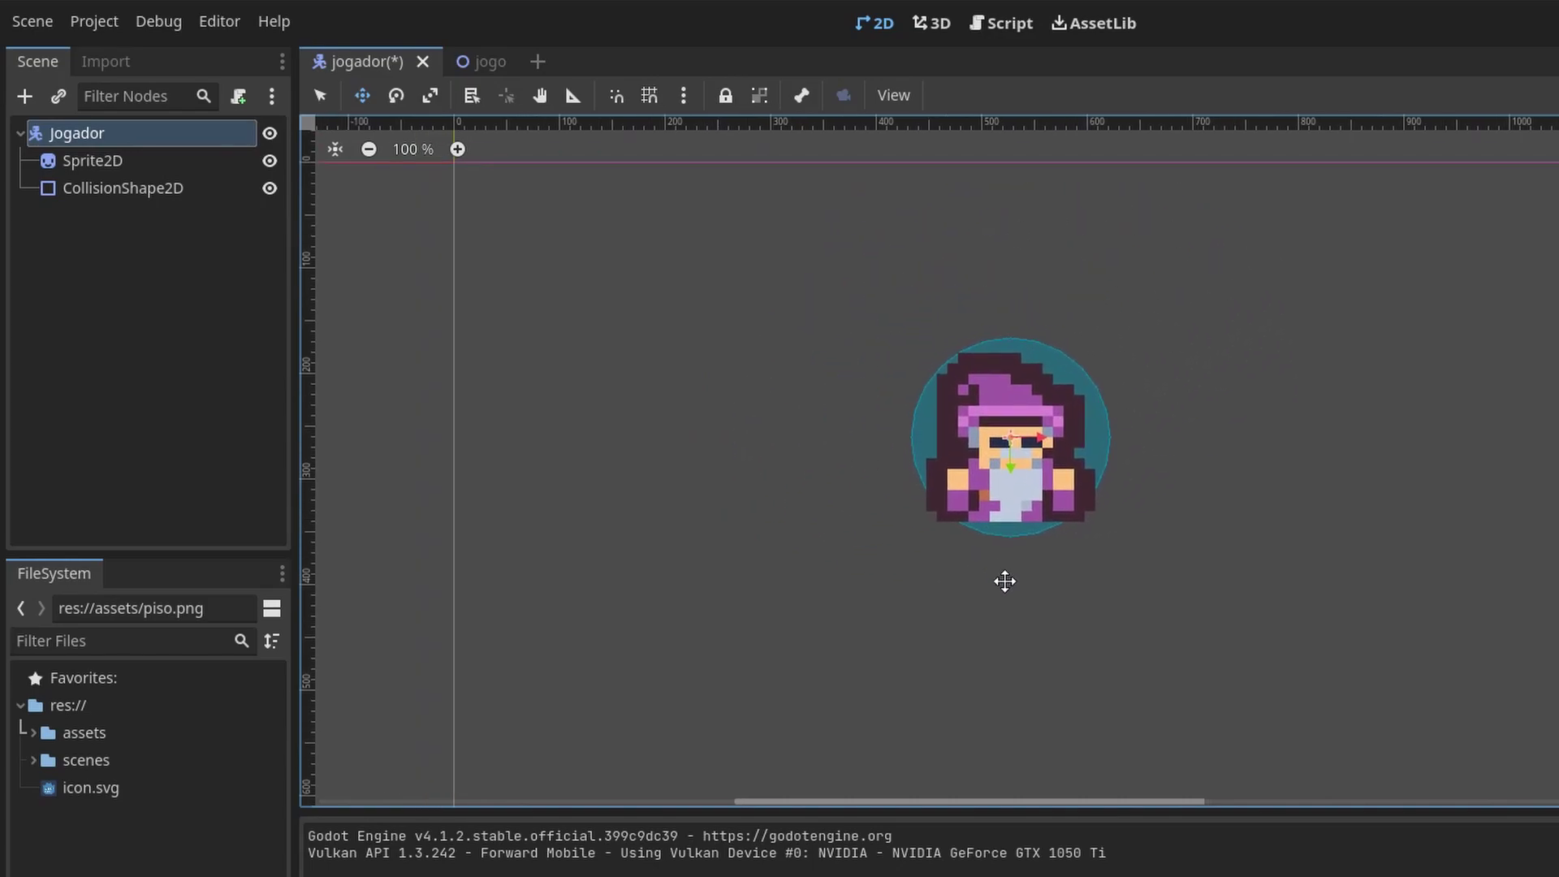
- Drag the Sprite2D away from the collision circle, up and to the left
left_click(193, 163)
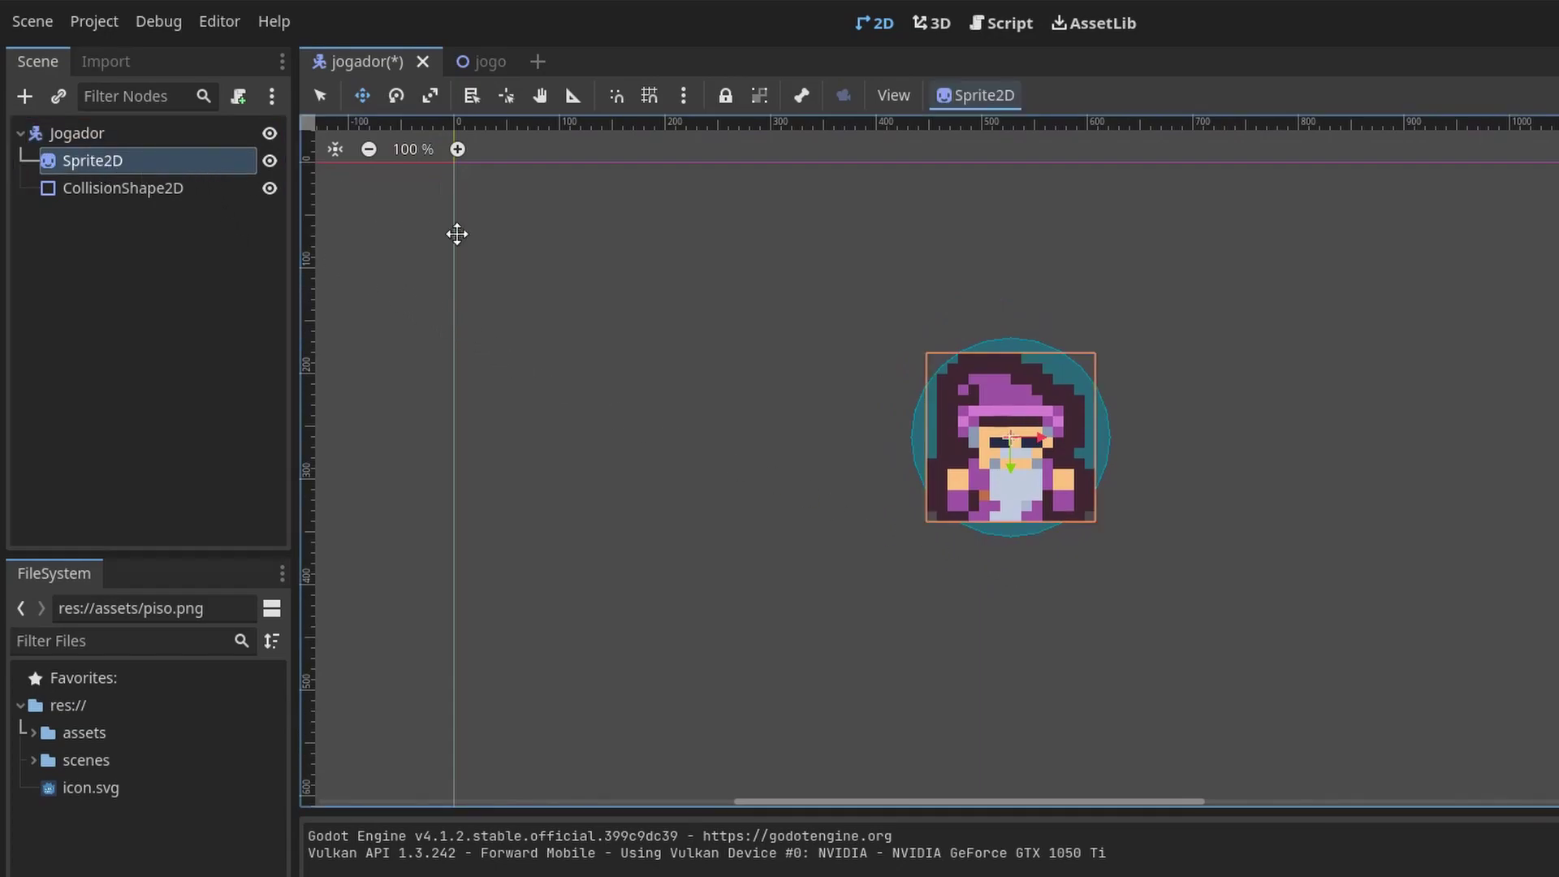
mouse_move(1051, 404)
left_mouse_down()
mouse_move(1123, 390)
mouse_move(905, 488)
mouse_move(994, 468)
mouse_move(910, 485)
mouse_move(755, 453)
left_mouse_up()
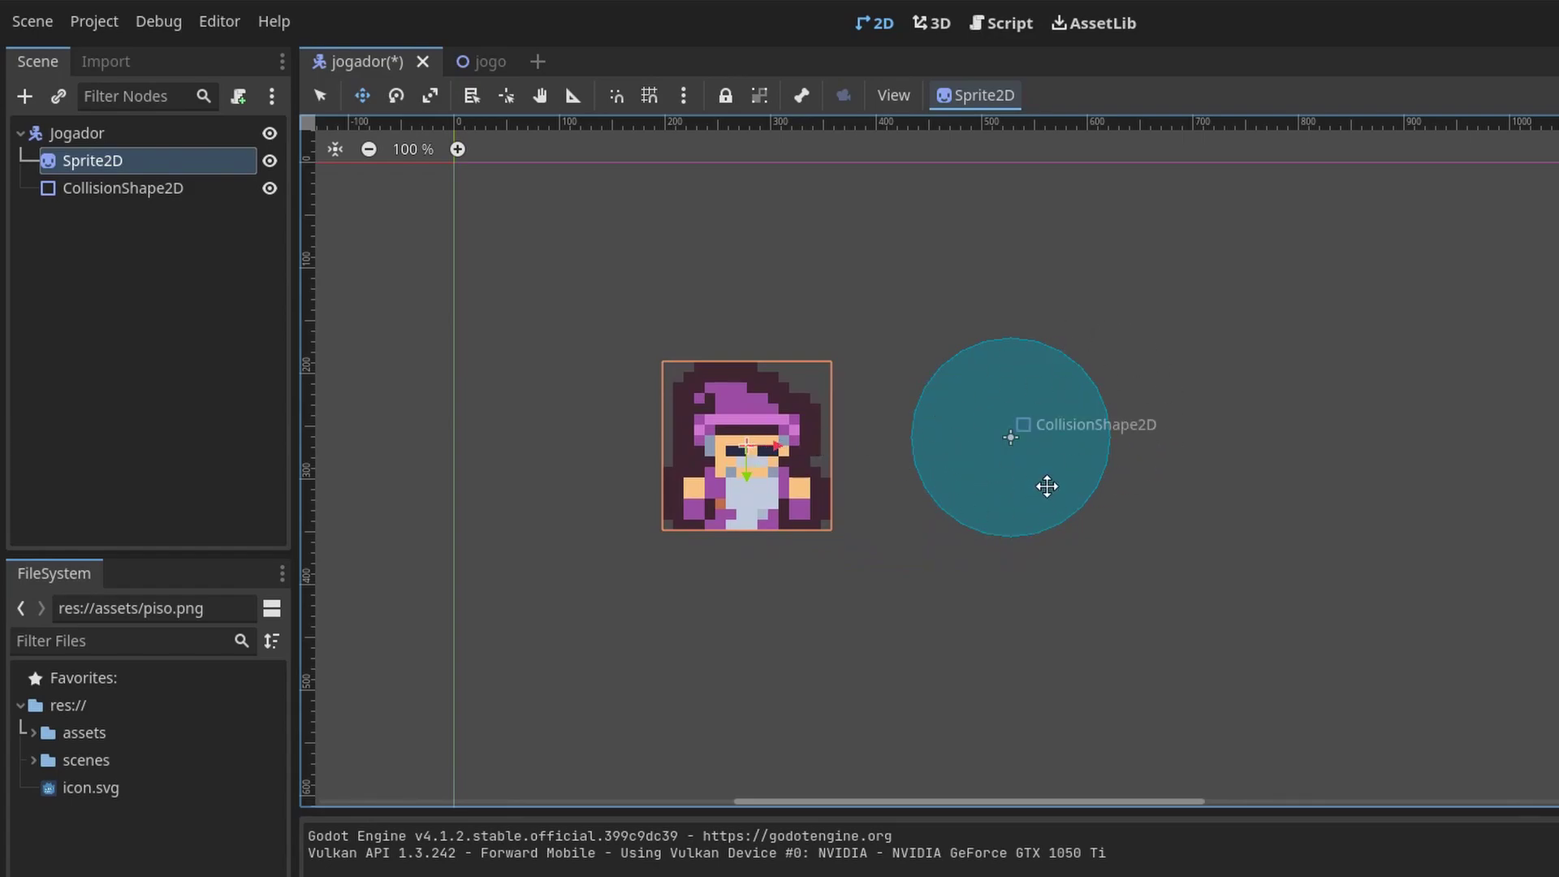
left_click(150, 143)
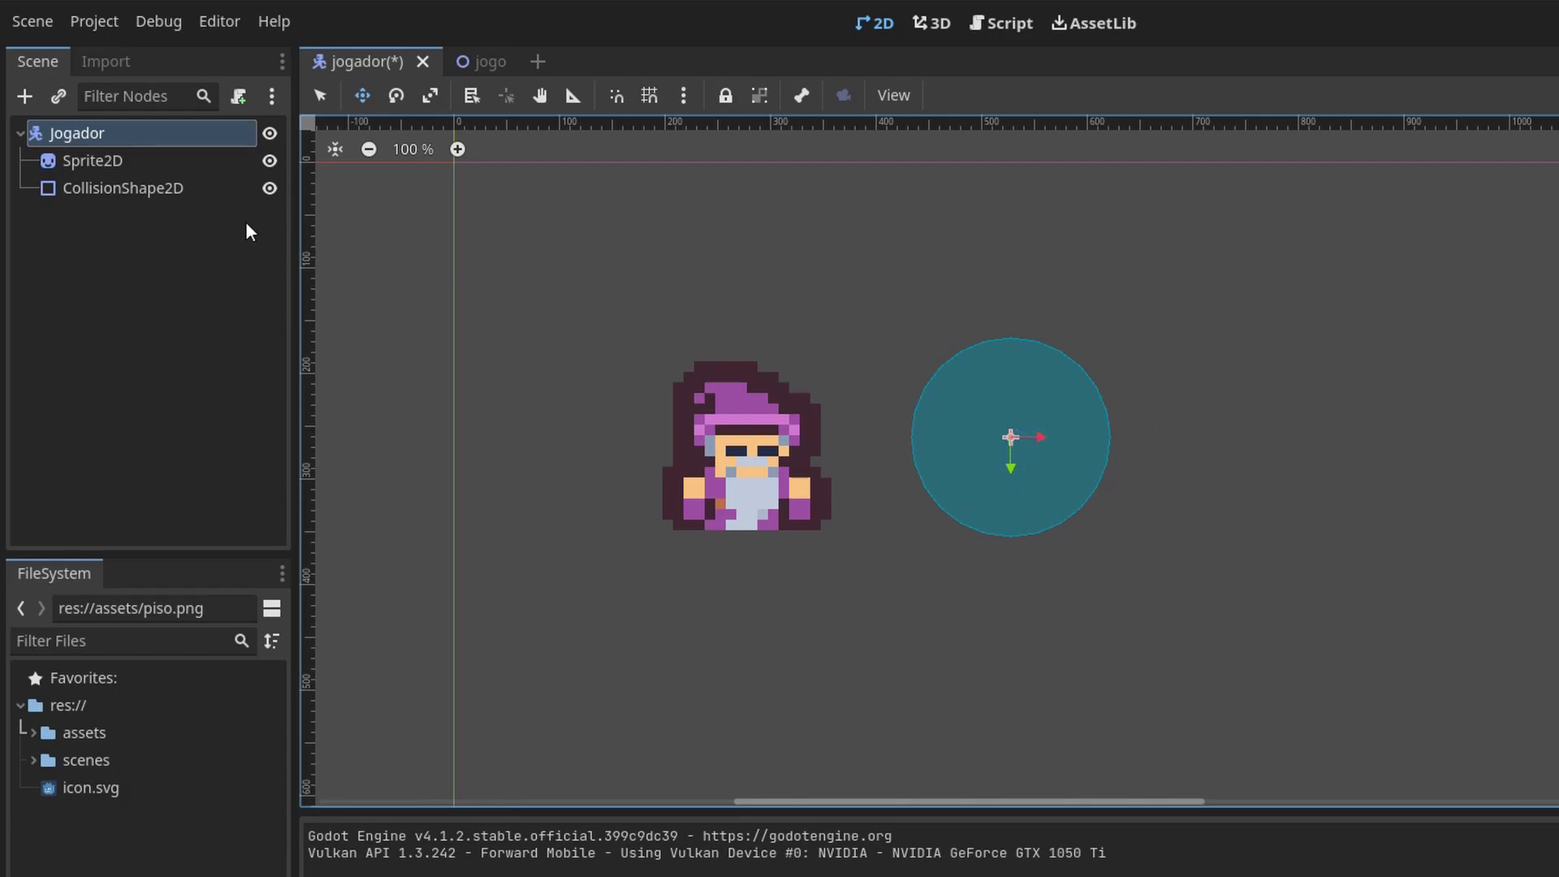
left_click(205, 194)
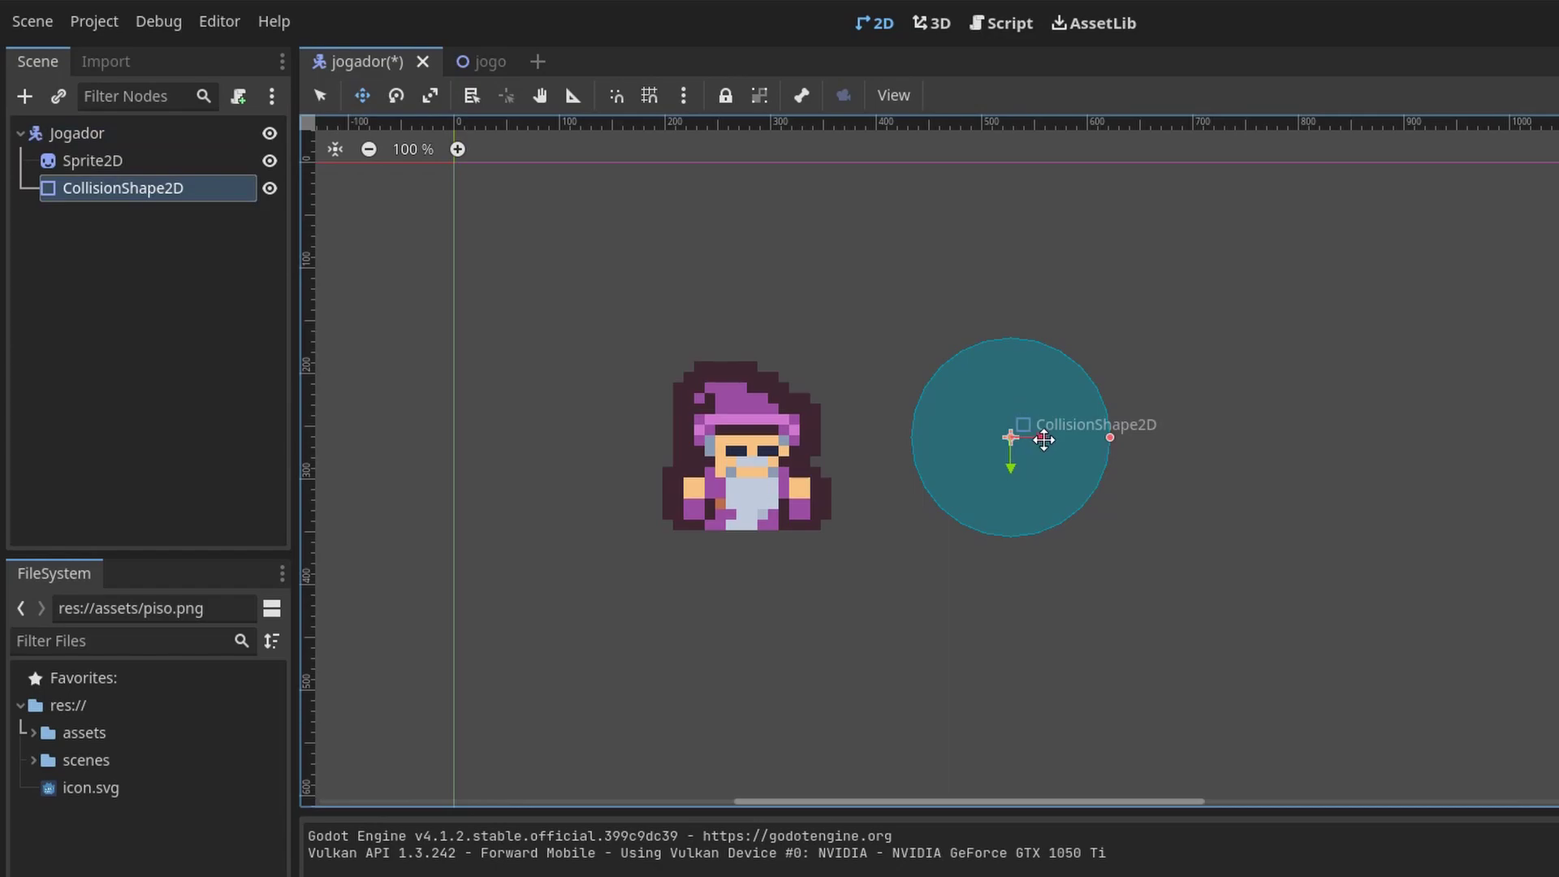
left_click(186, 163)
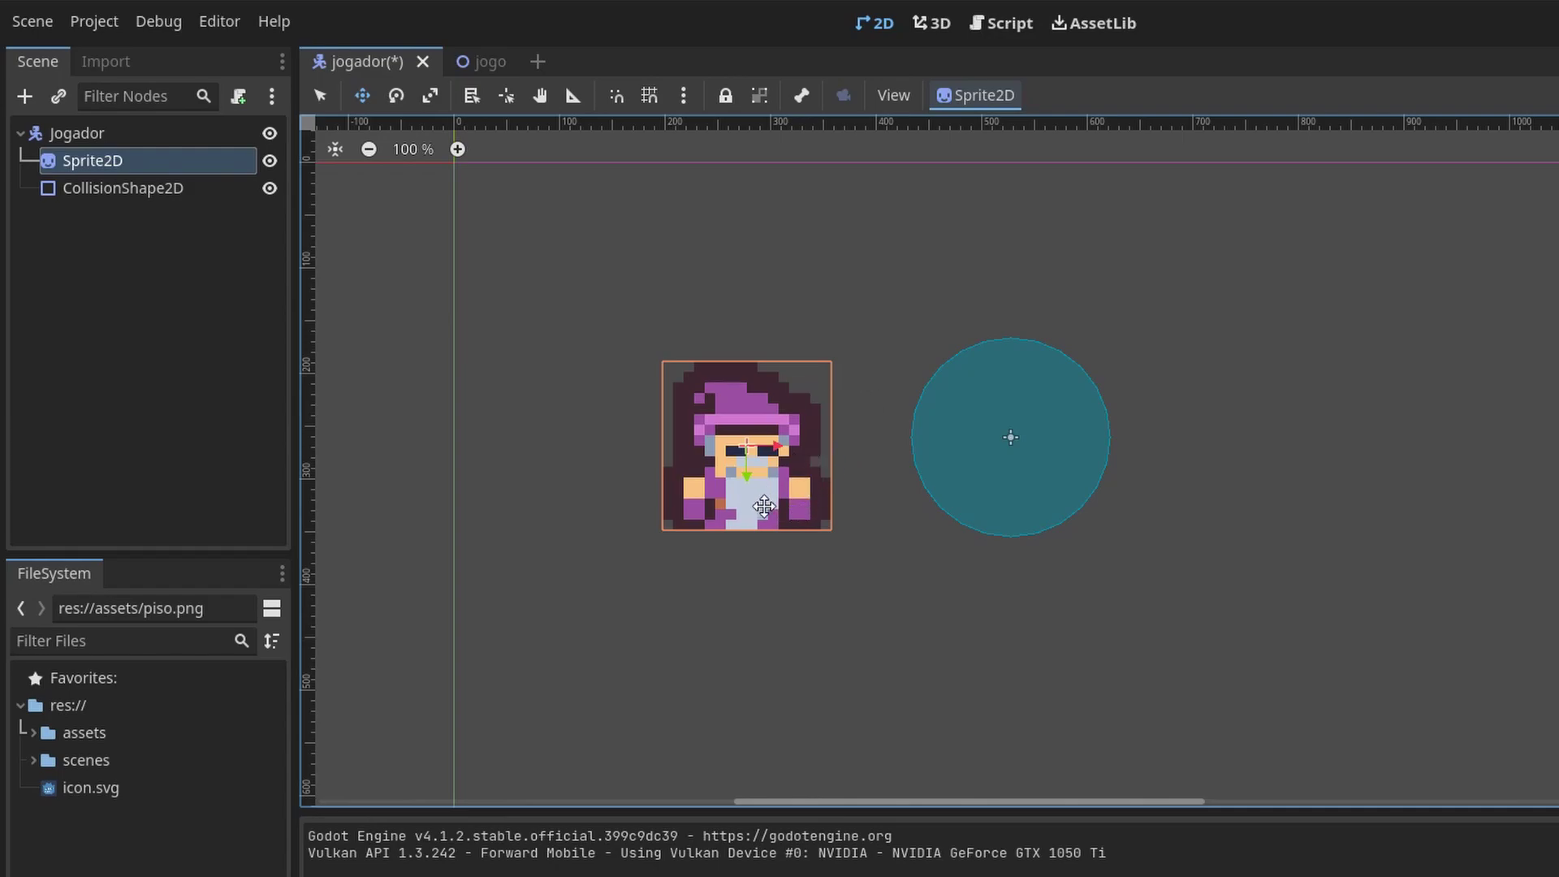
left_click_drag(769, 495, 686, 353)
- Move the CollisionShape2D circle right, then shift the whole Jogador node slightly down
left_click(195, 187)
left_click_drag(1011, 437, 1153, 430)
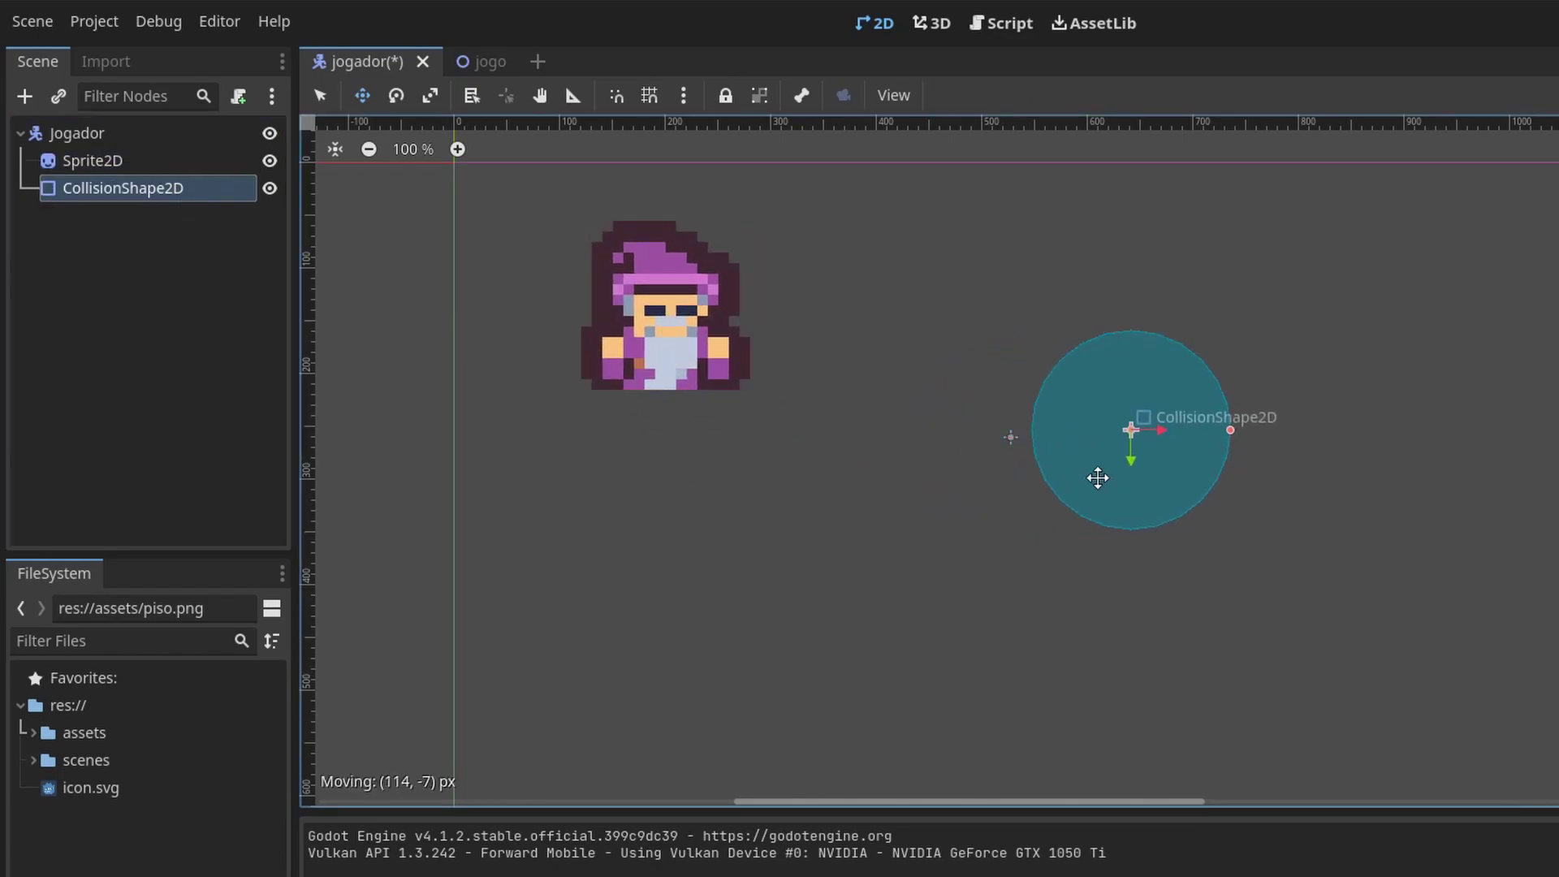
left_click(167, 132)
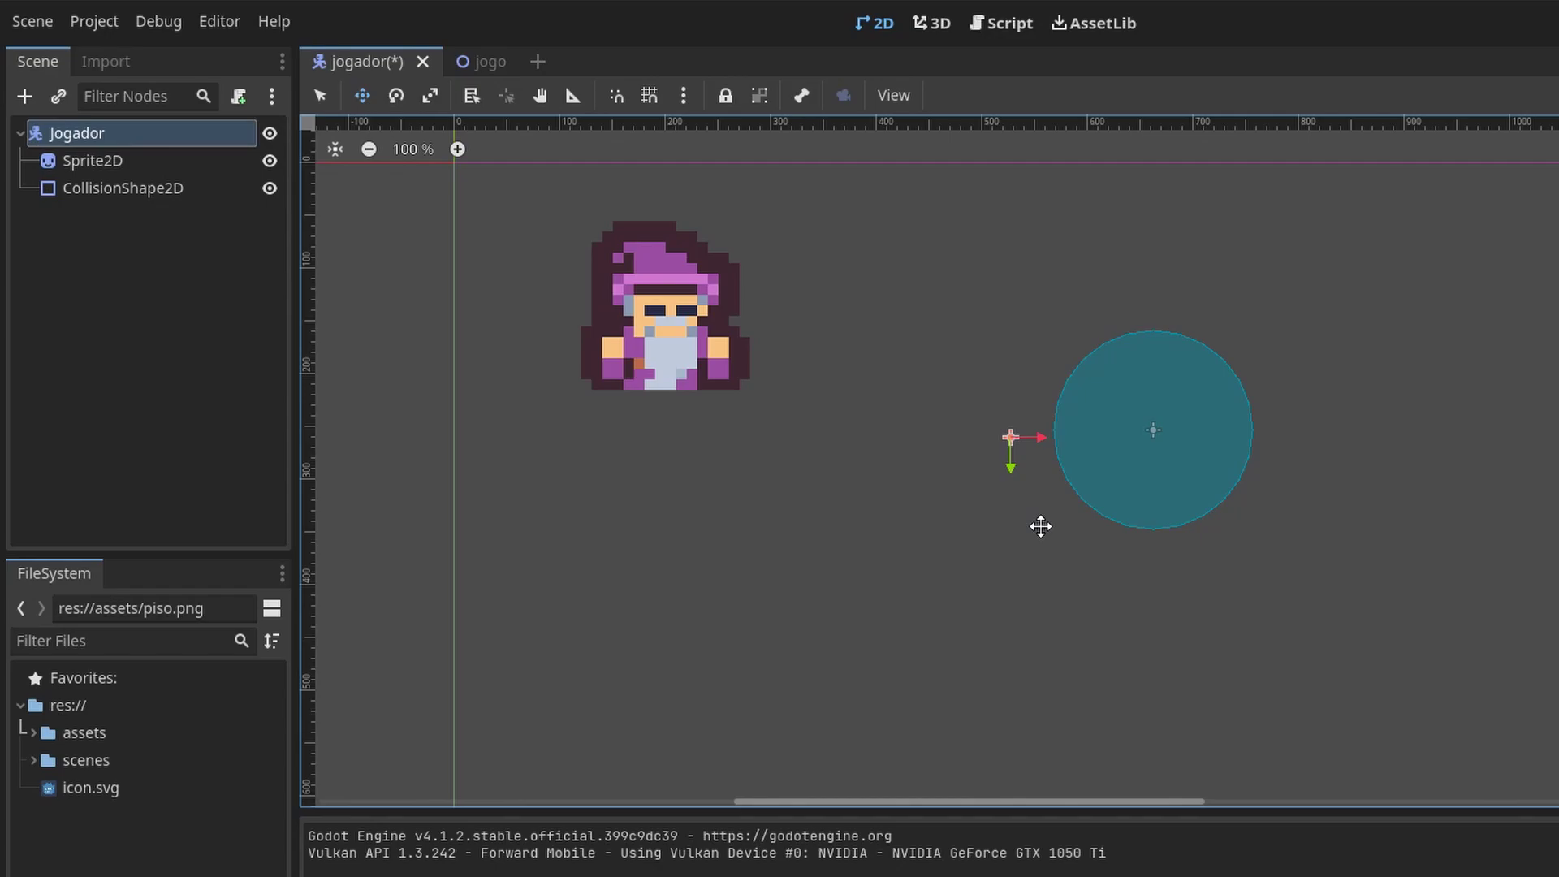
mouse_move(1043, 455)
left_mouse_down()
mouse_move(1139, 486)
mouse_move(1033, 487)
left_mouse_up()
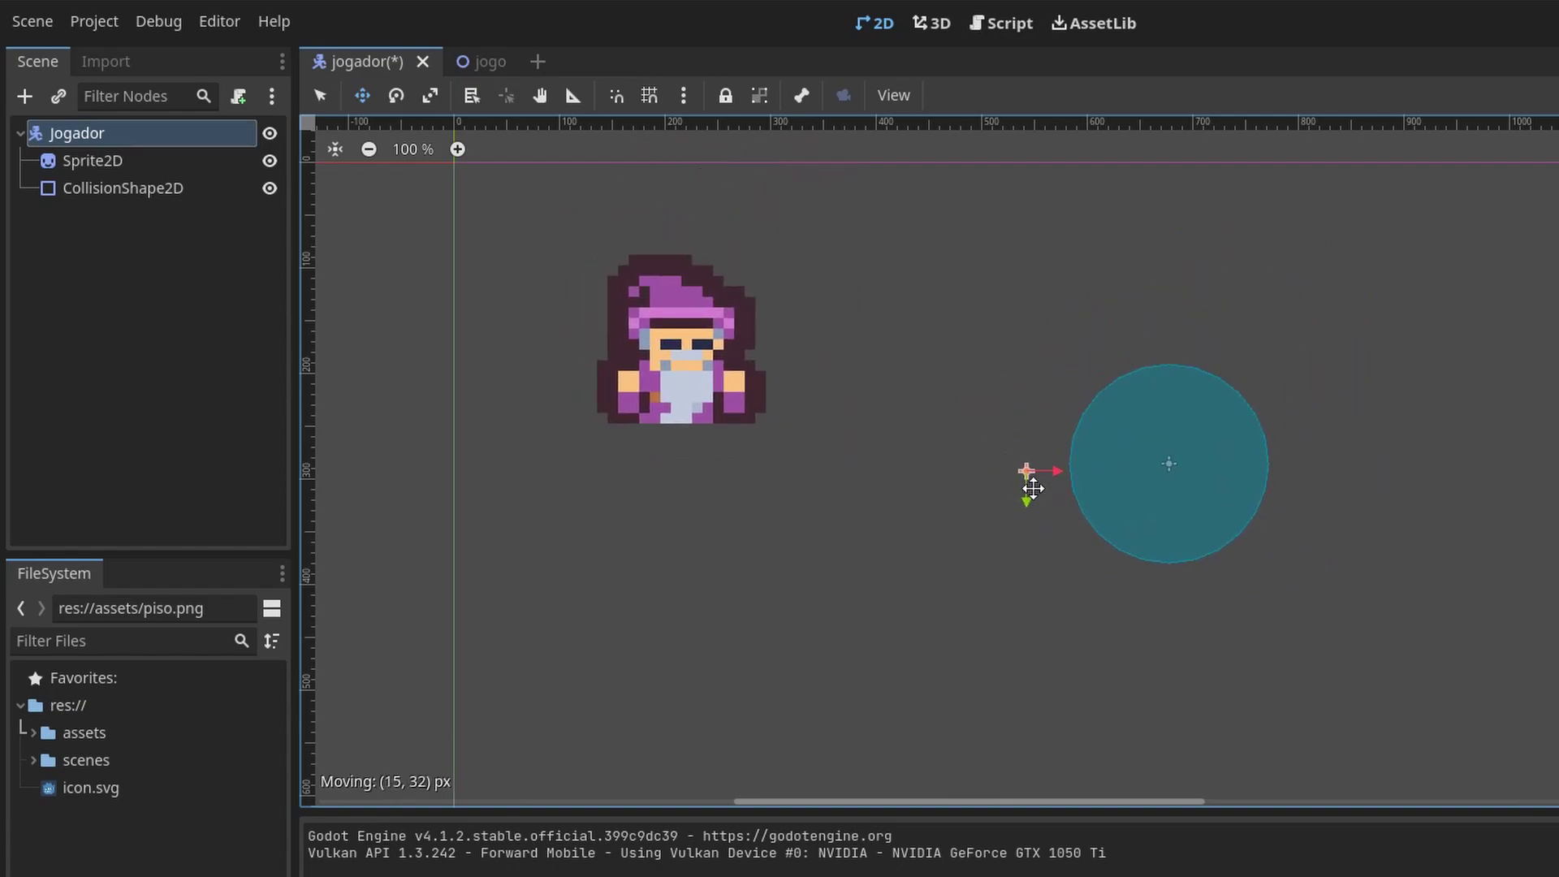
- Move the sprite right and down, the whole player right, and the collision circle down-right
left_click(163, 160)
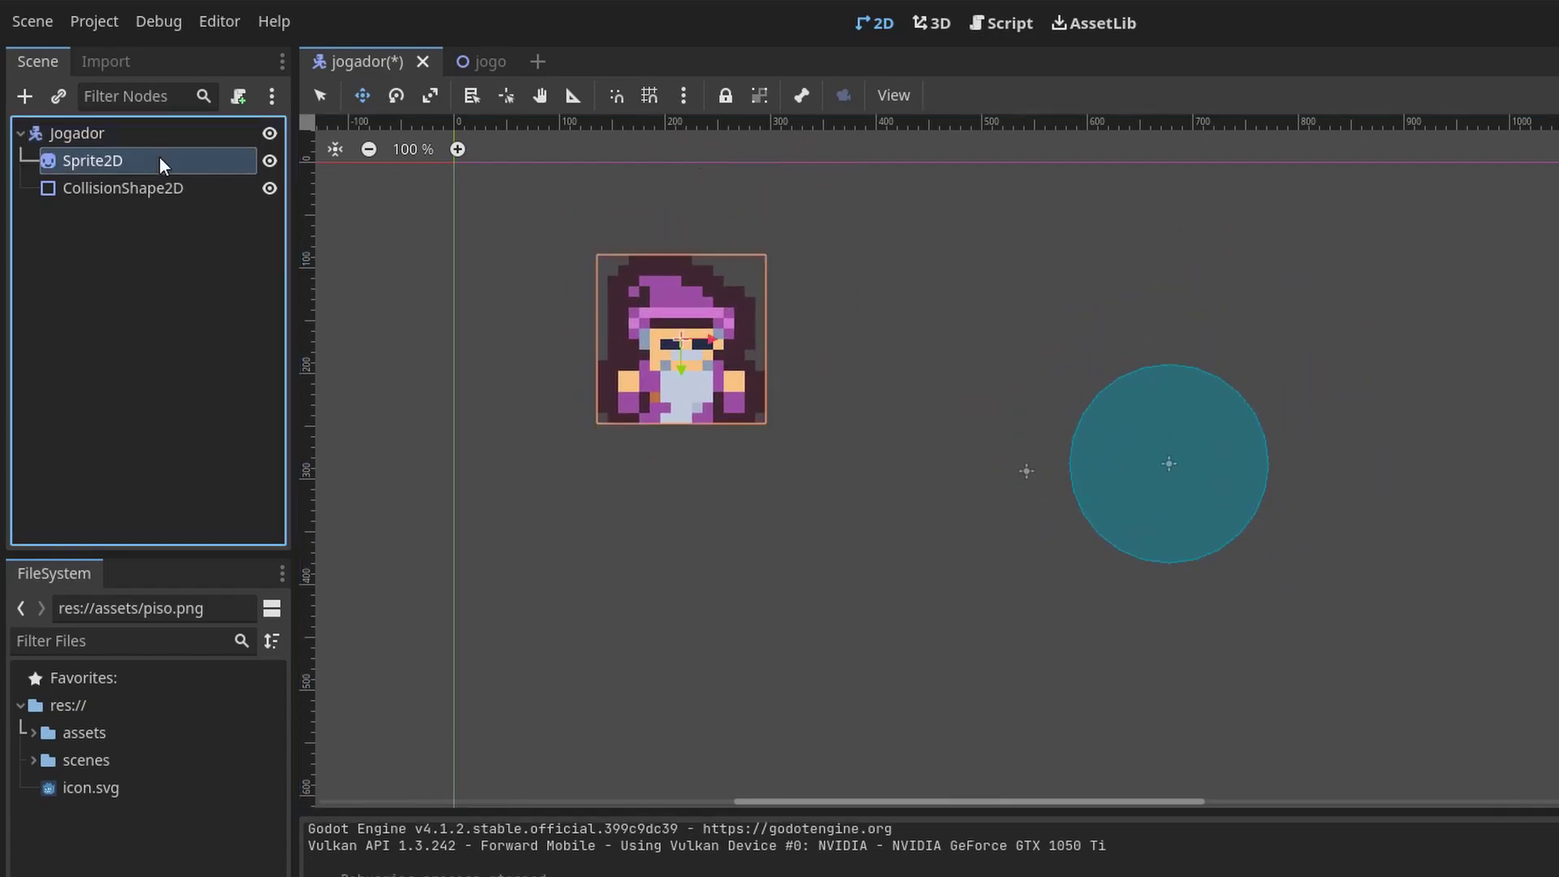
mouse_move(710, 368)
left_mouse_down()
mouse_move(1196, 526)
mouse_move(1185, 547)
left_mouse_up()
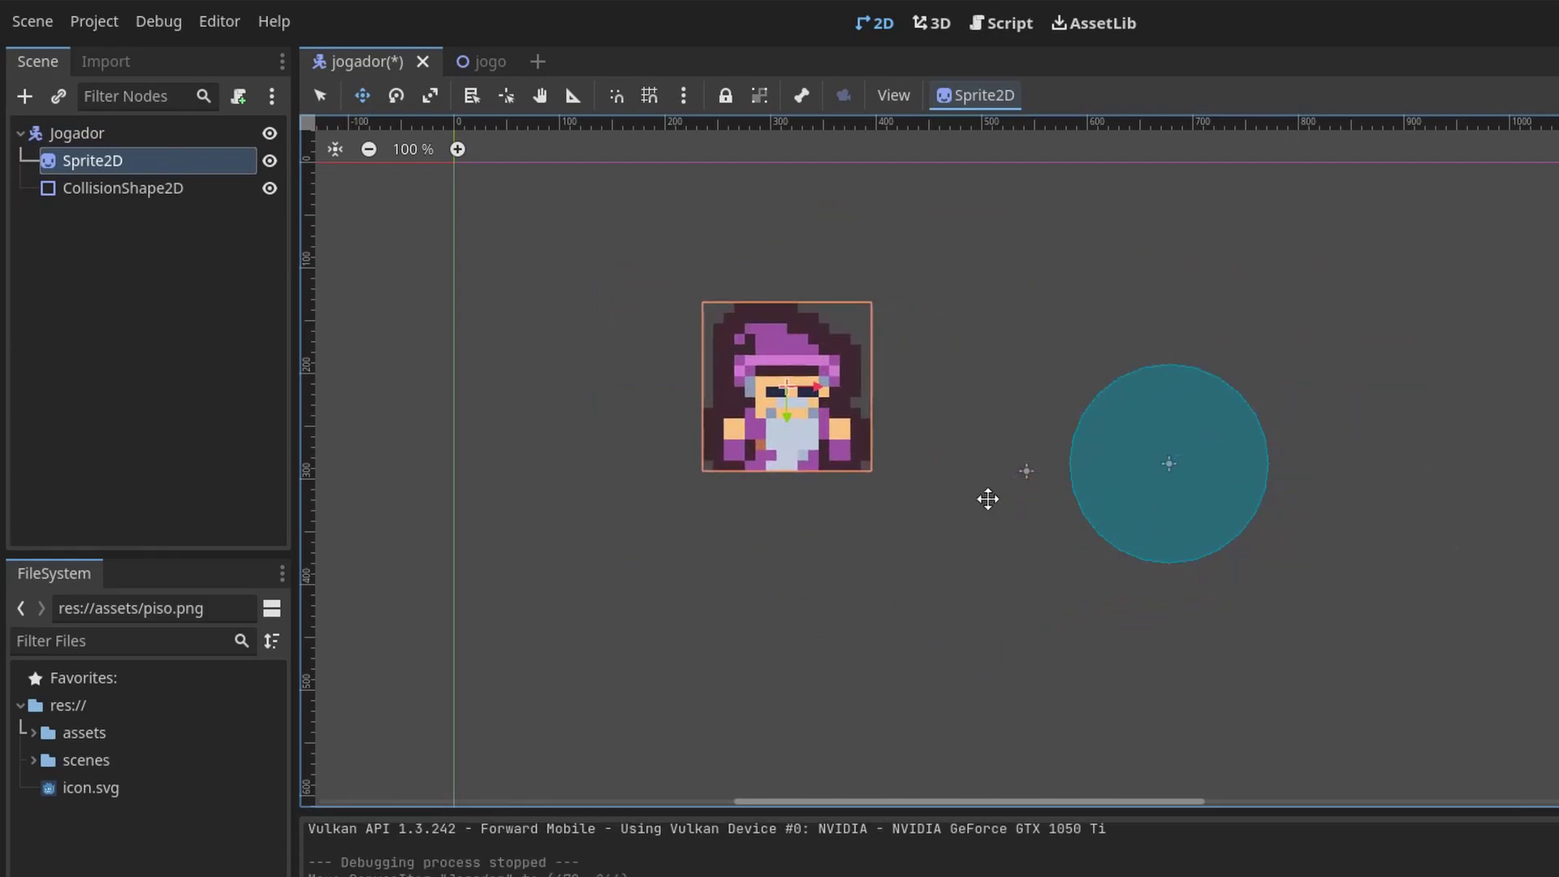
left_click(114, 140)
mouse_move(904, 404)
left_mouse_down()
mouse_move(1020, 474)
mouse_move(1101, 443)
mouse_move(1007, 448)
left_mouse_up()
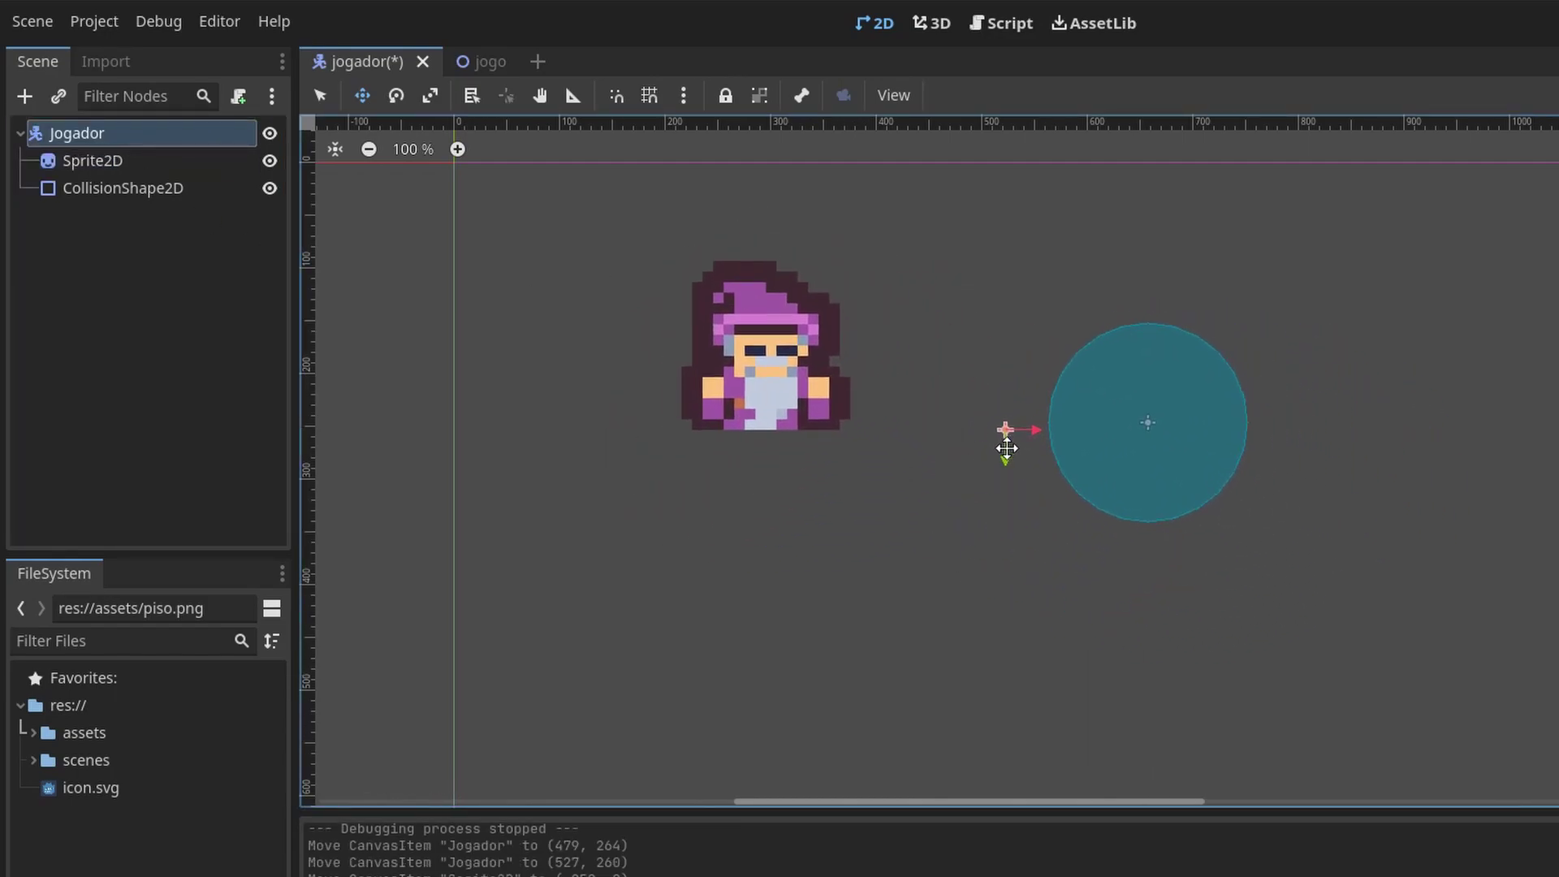
left_click(166, 194)
left_click_drag(1197, 455, 1245, 595)
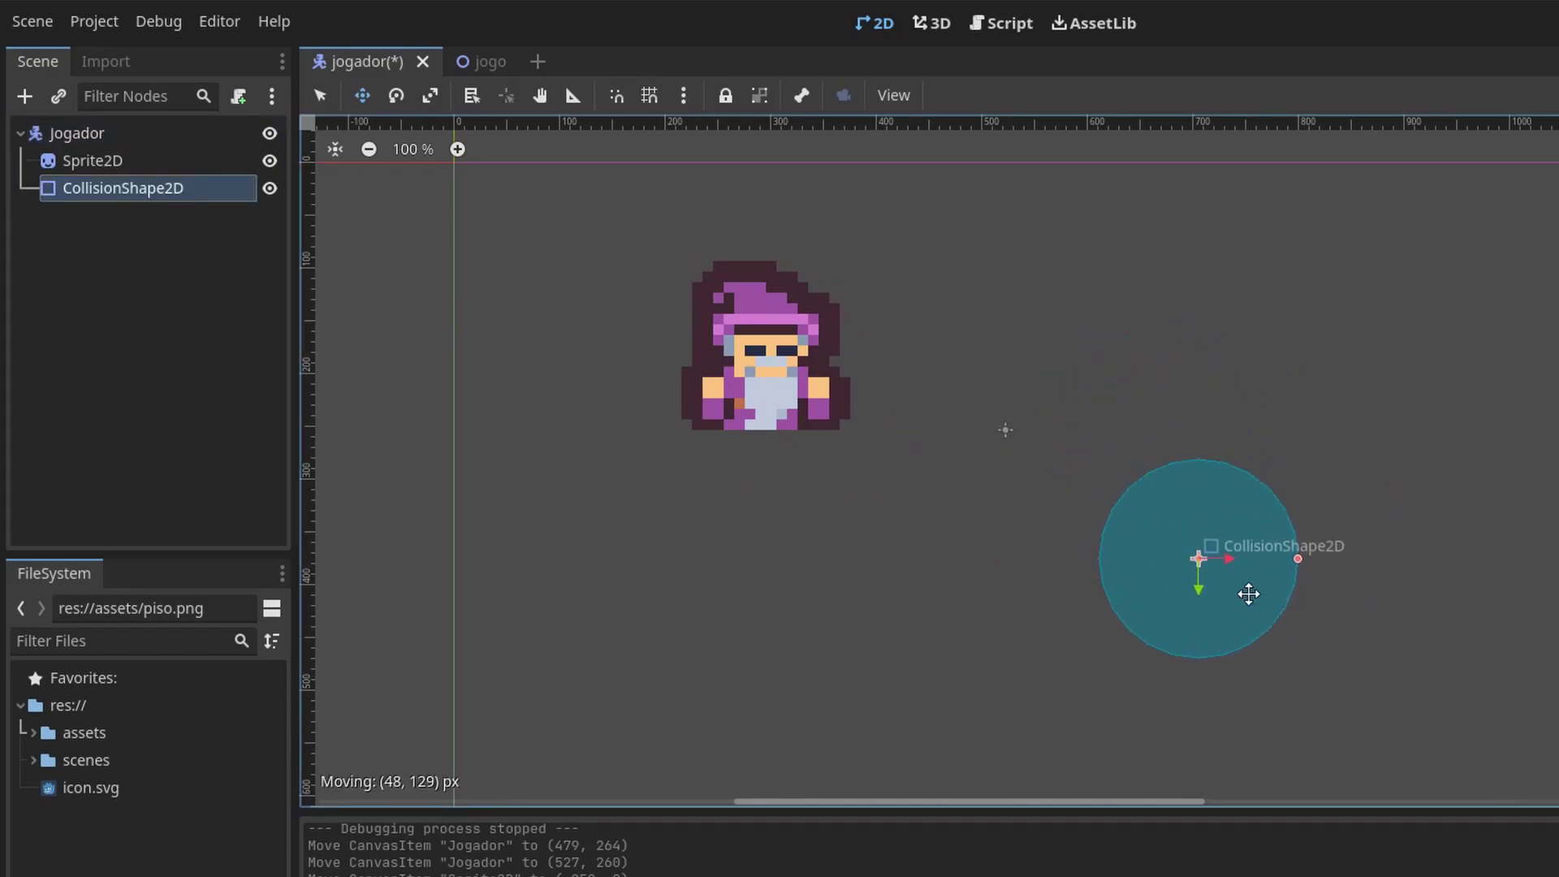
- Shift the whole Jogador player slightly left and move the sprite lower on the canvas
left_click(172, 140)
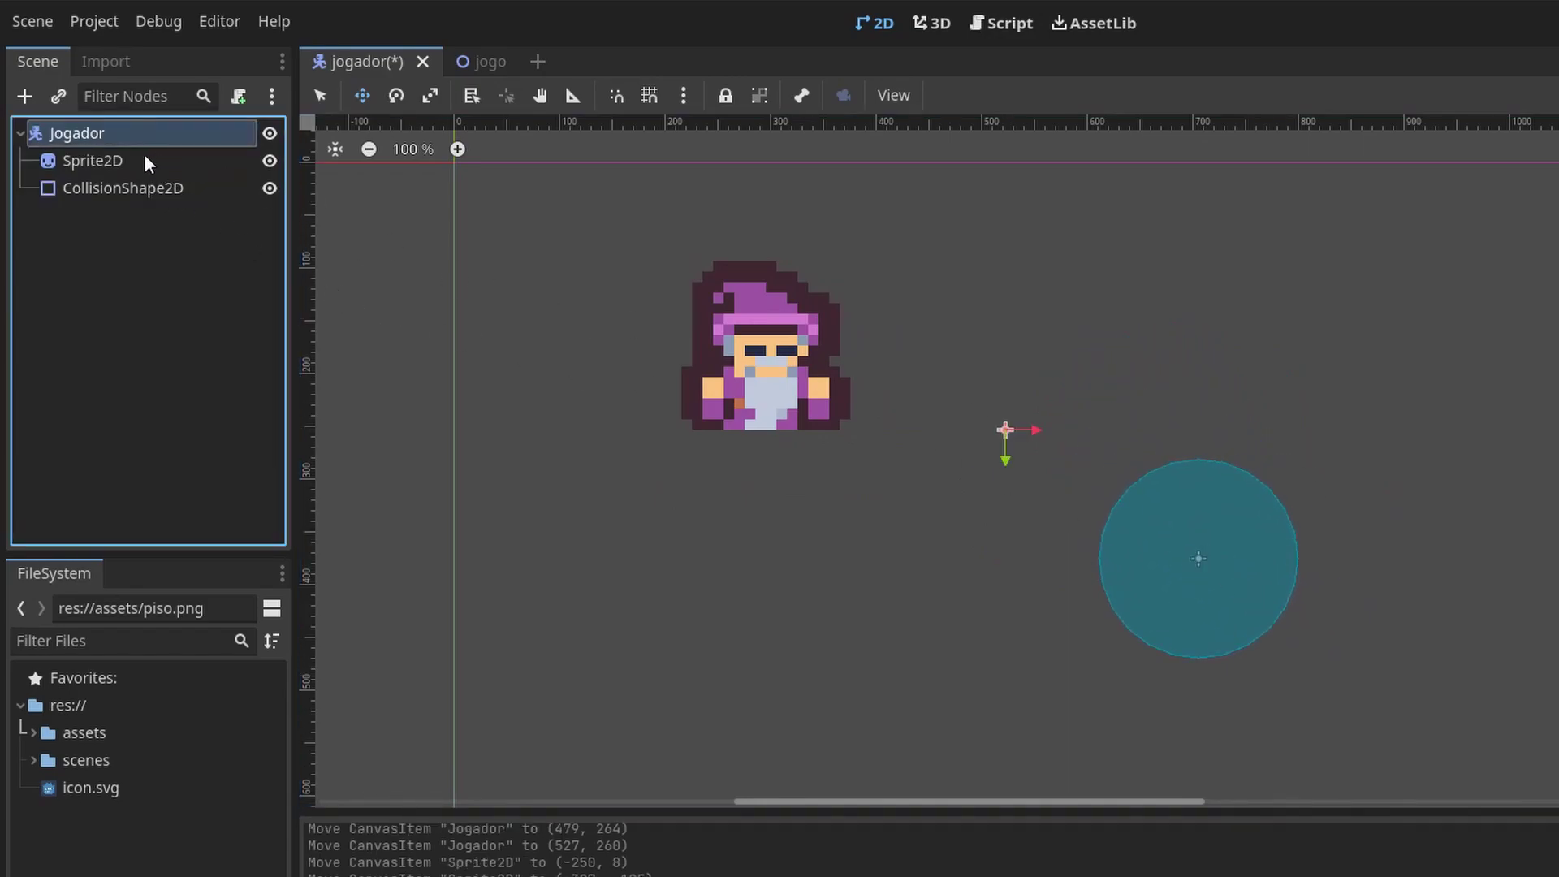
left_click(147, 161)
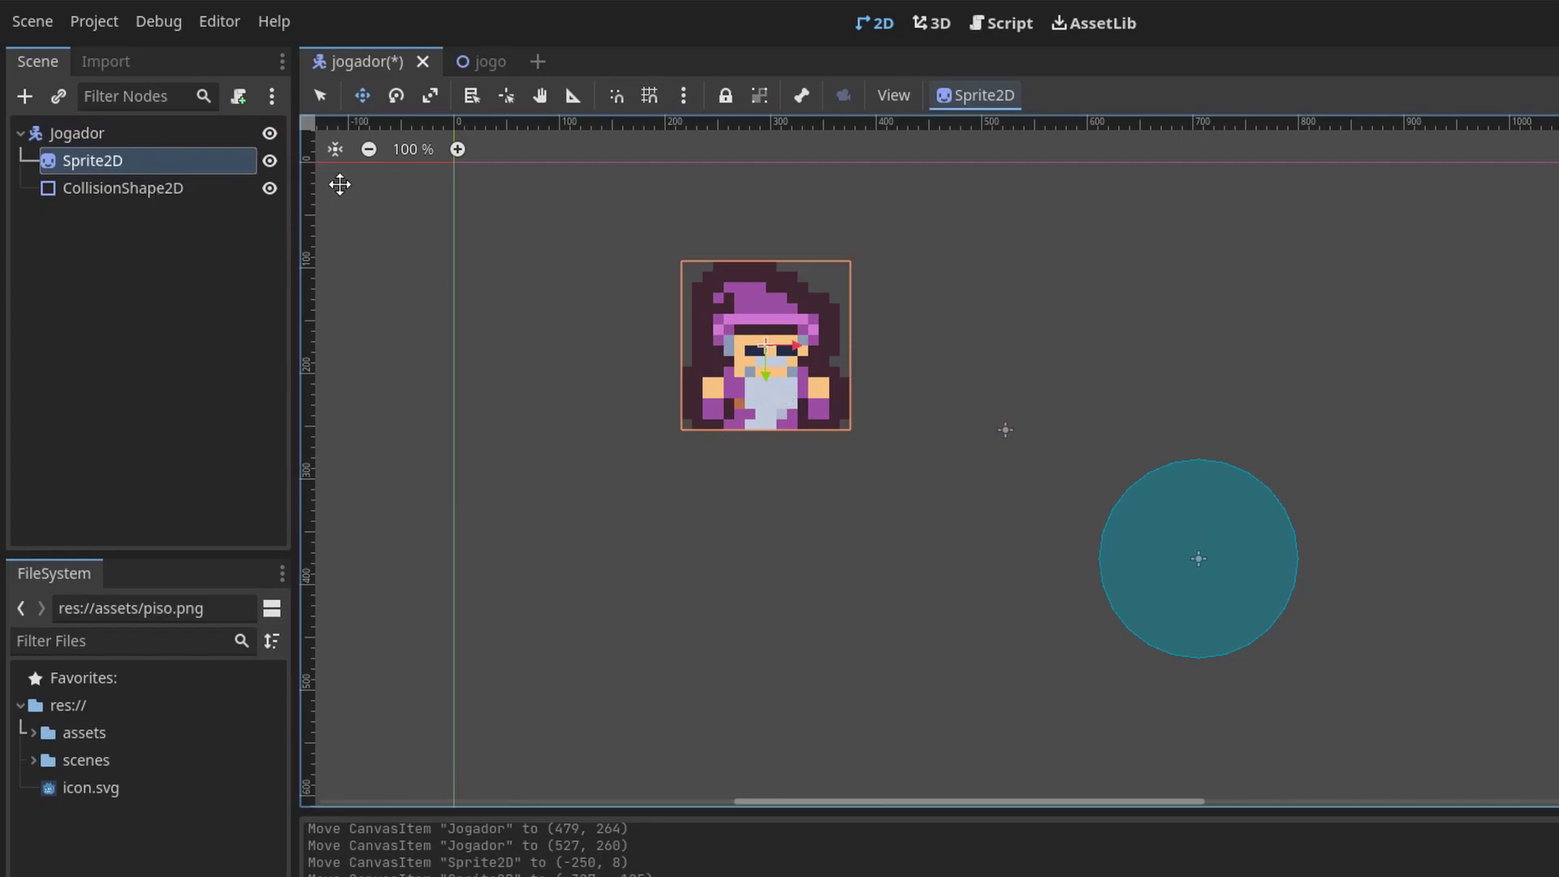
left_click(134, 135)
left_click_drag(1058, 463, 1044, 462)
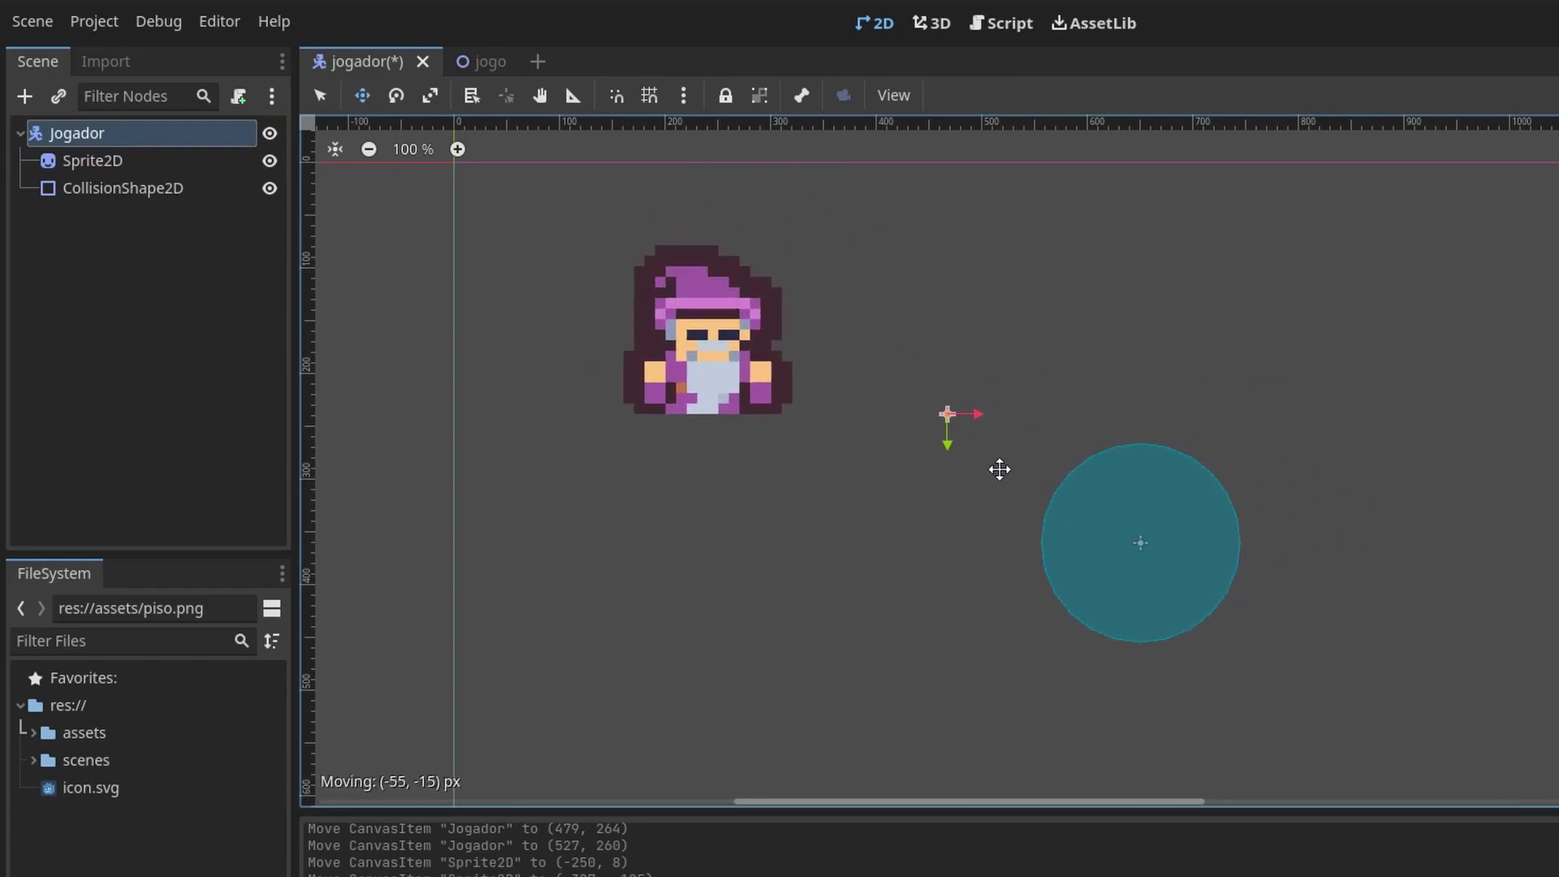
left_click(121, 161)
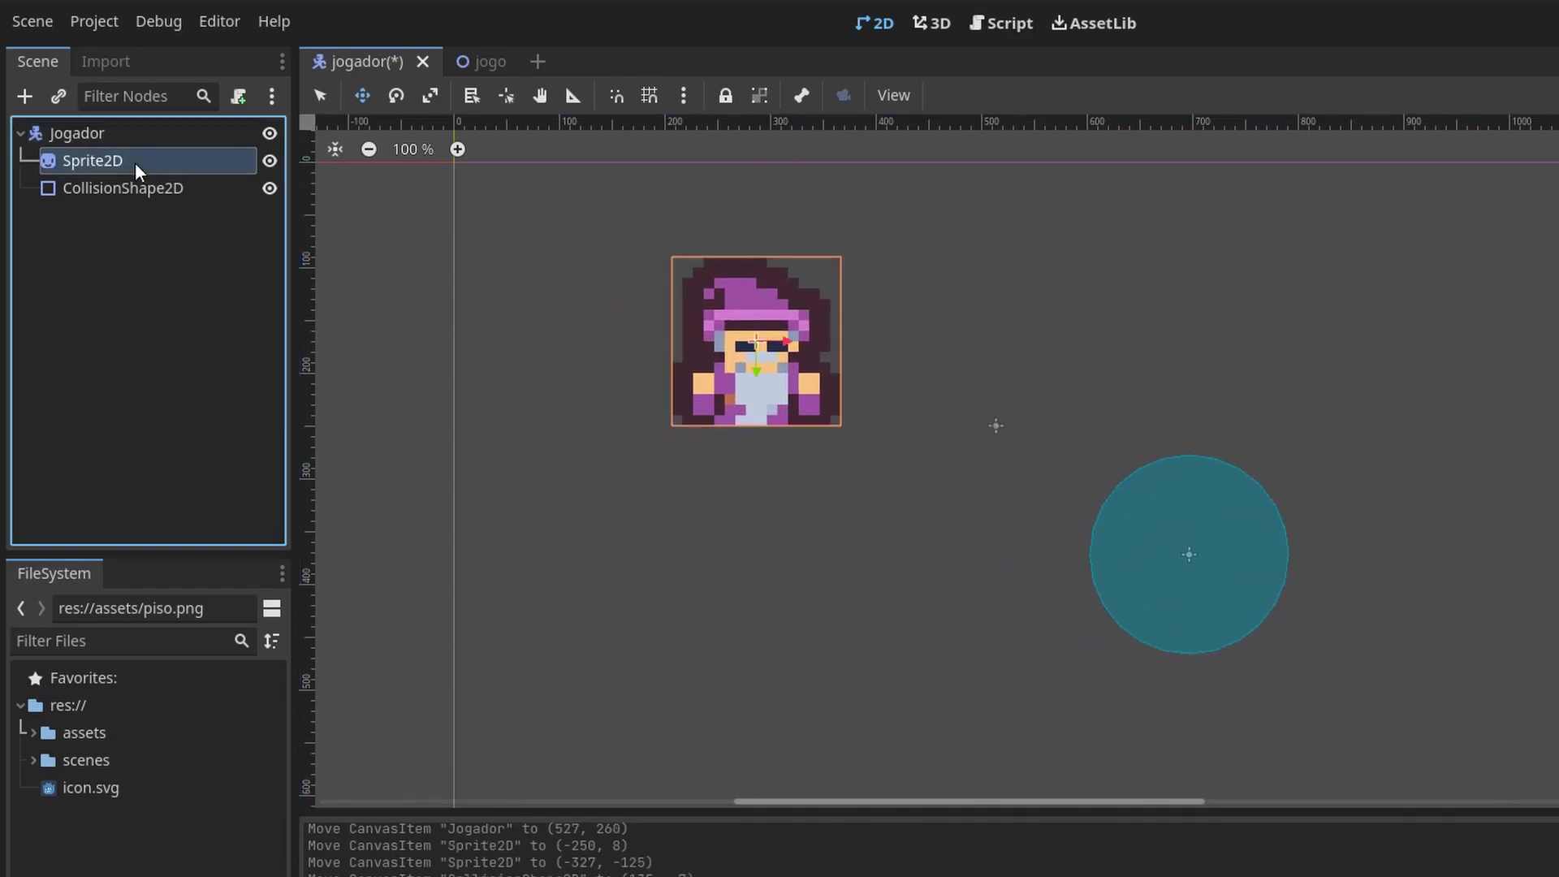
mouse_move(823, 372)
left_mouse_down()
mouse_move(1006, 481)
mouse_move(797, 403)
mouse_move(745, 317)
mouse_move(680, 490)
left_mouse_up()
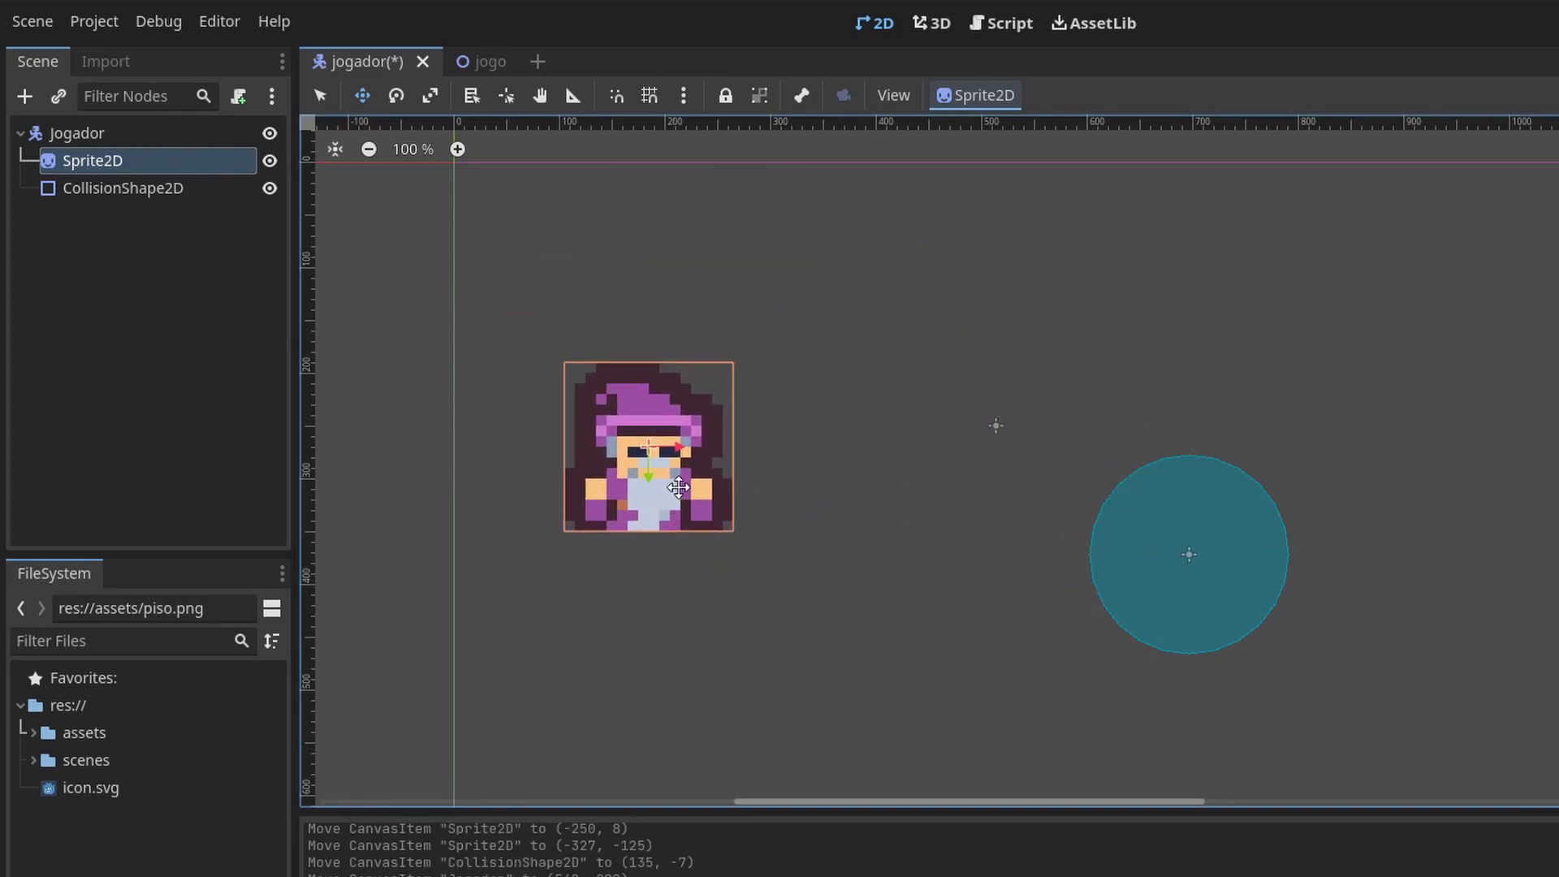
- Zoom the canvas out once and reselect Jogador, Sprite2D and CollisionShape2D to inspect them
left_click(370, 150)
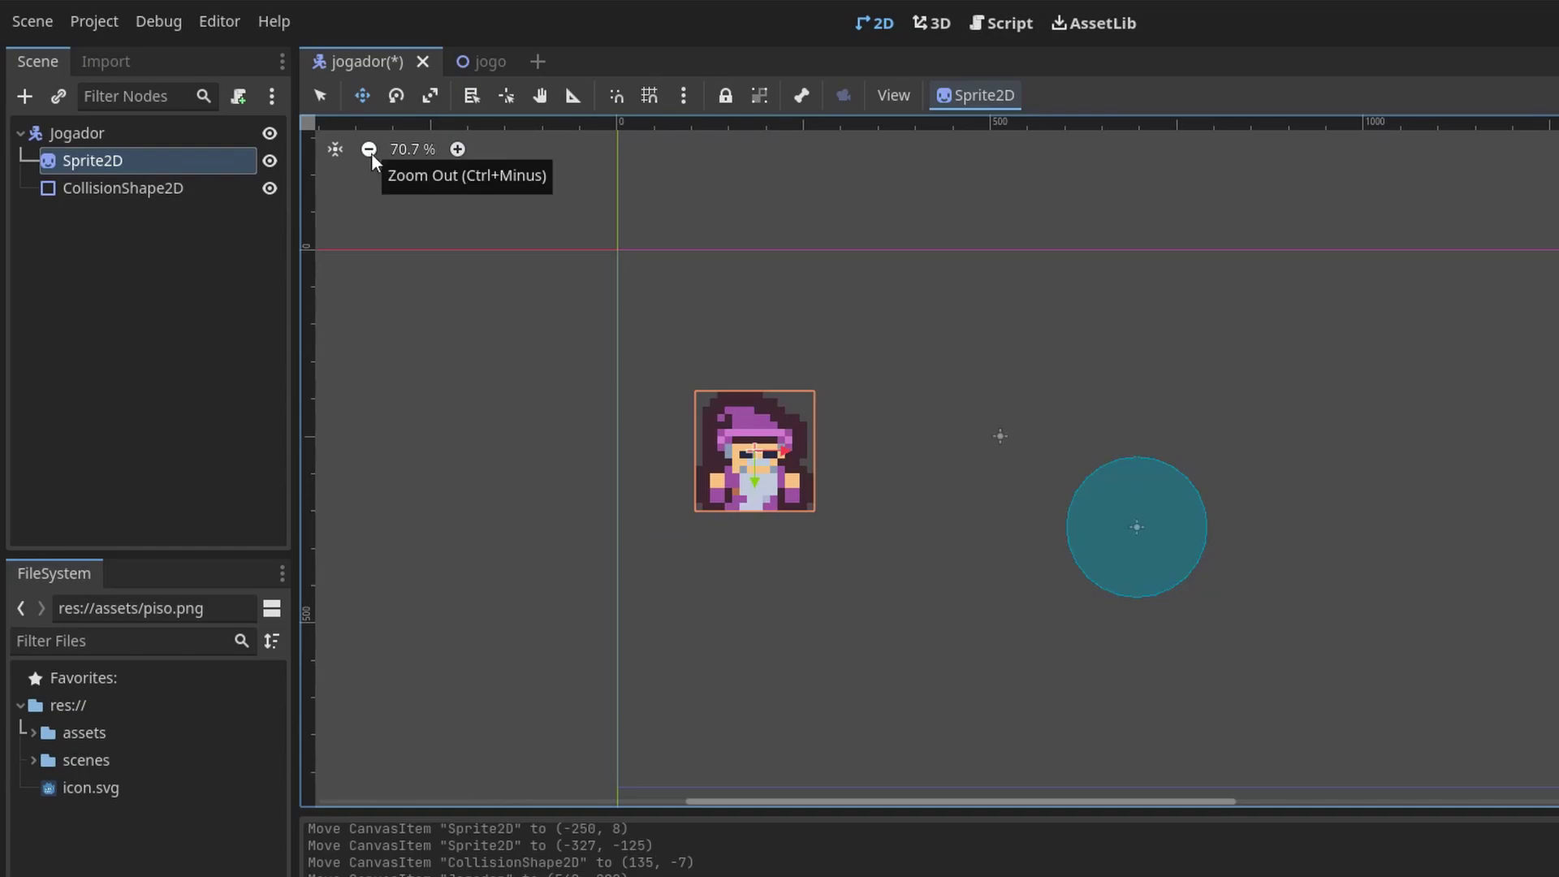
left_click(132, 144)
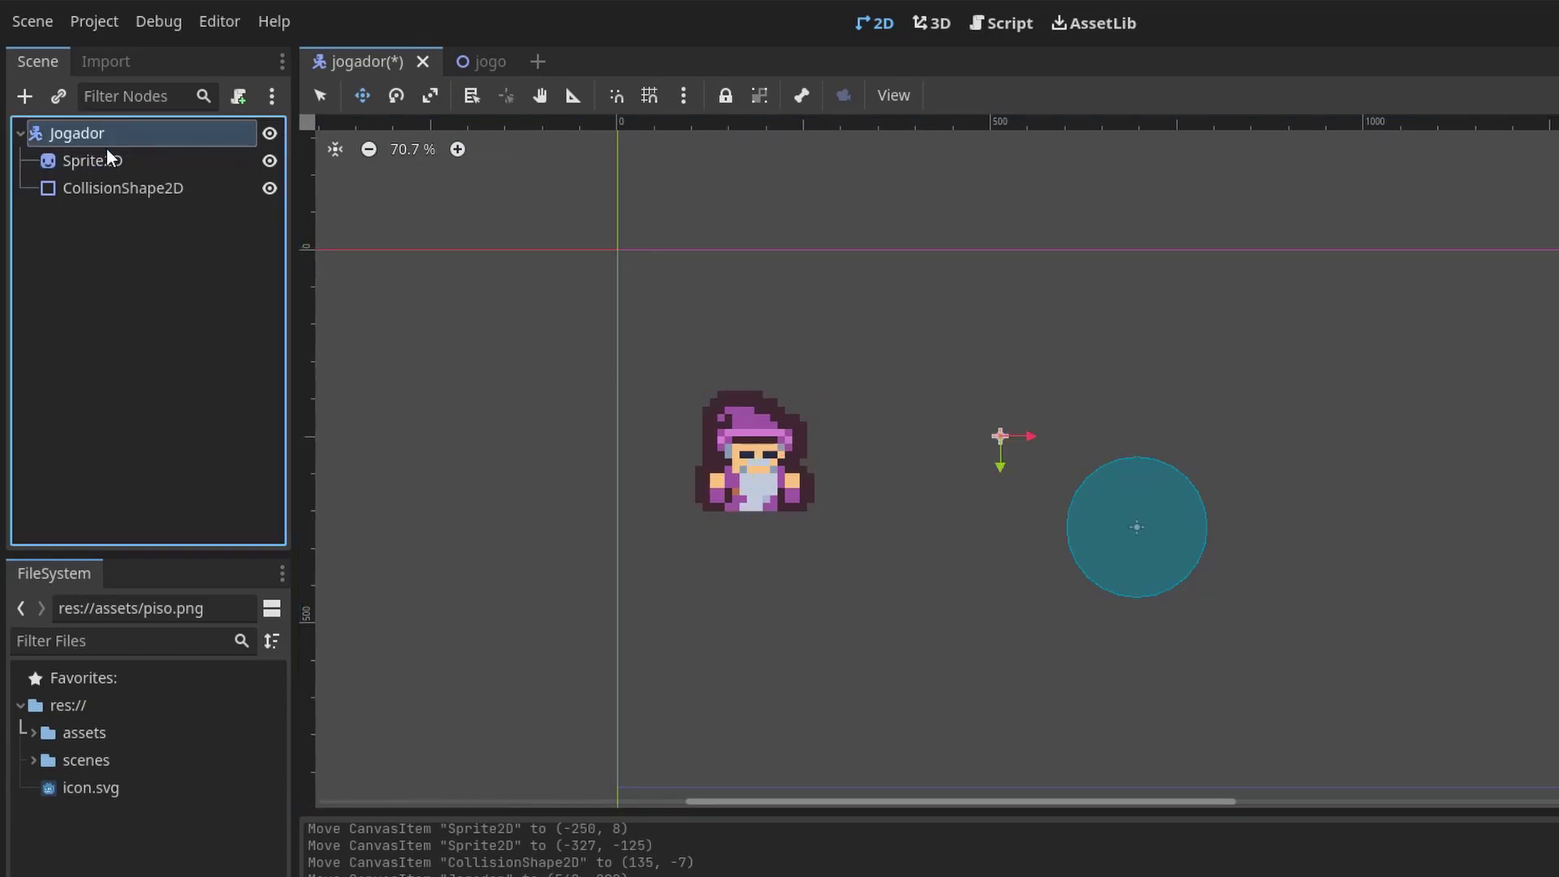
left_click(110, 167)
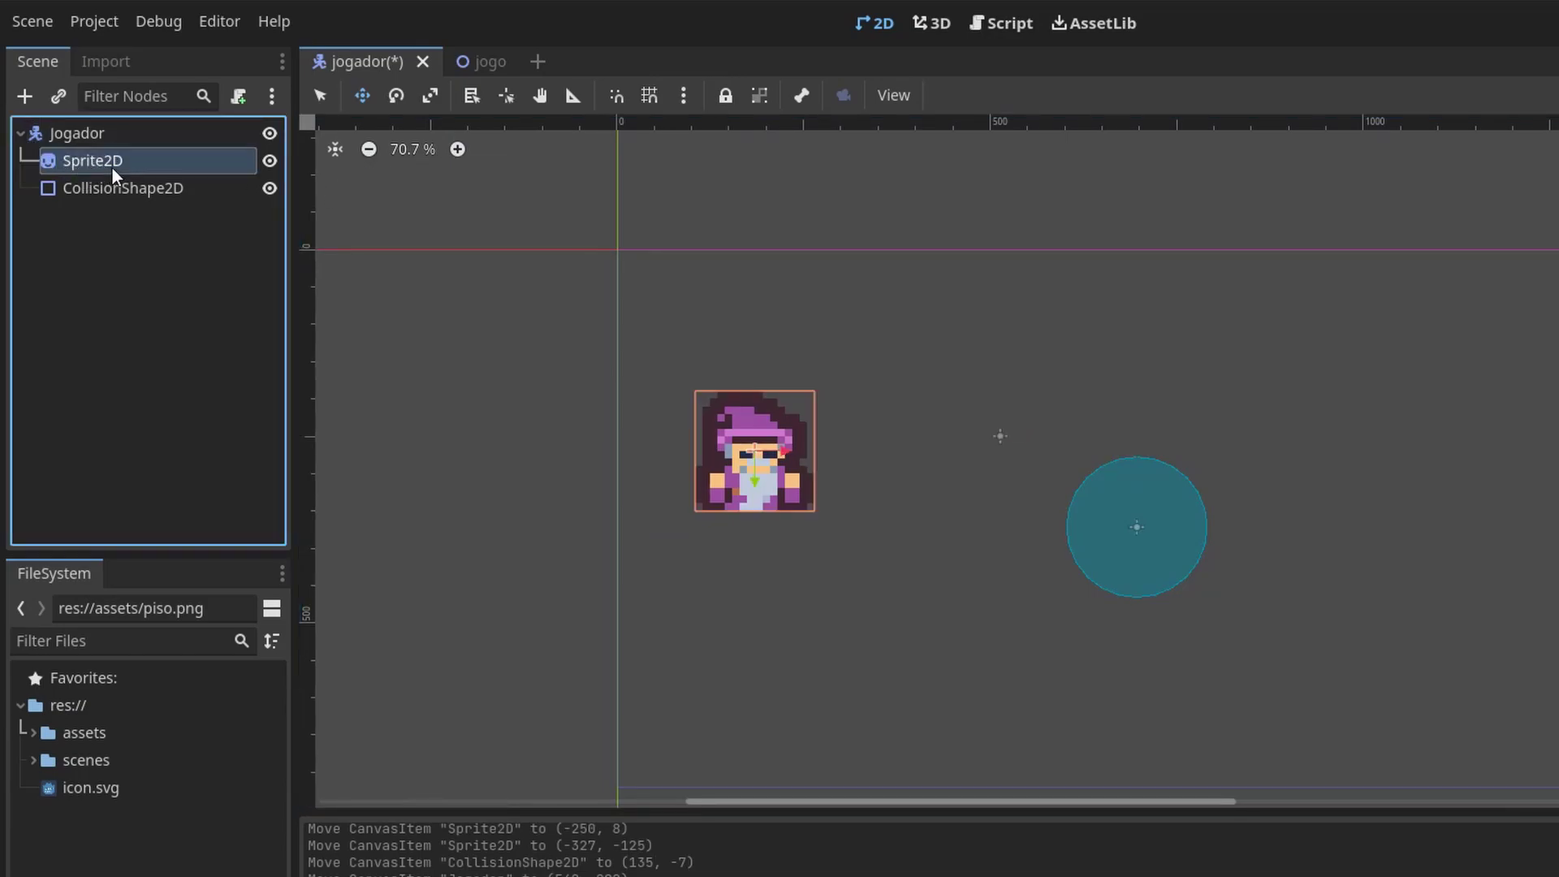
left_click(130, 189)
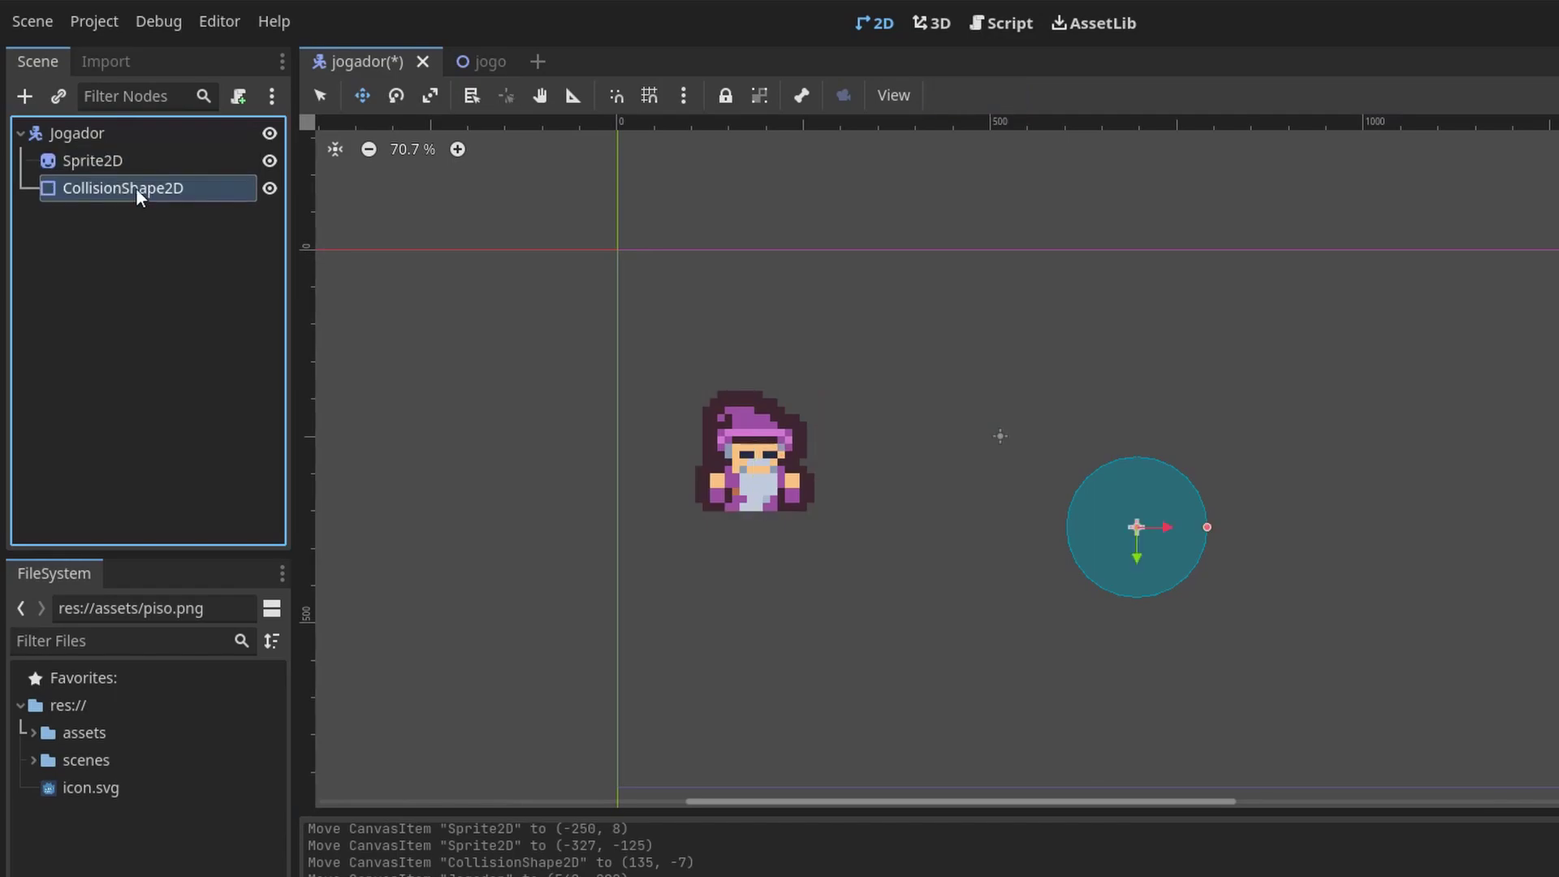
left_click(156, 134)
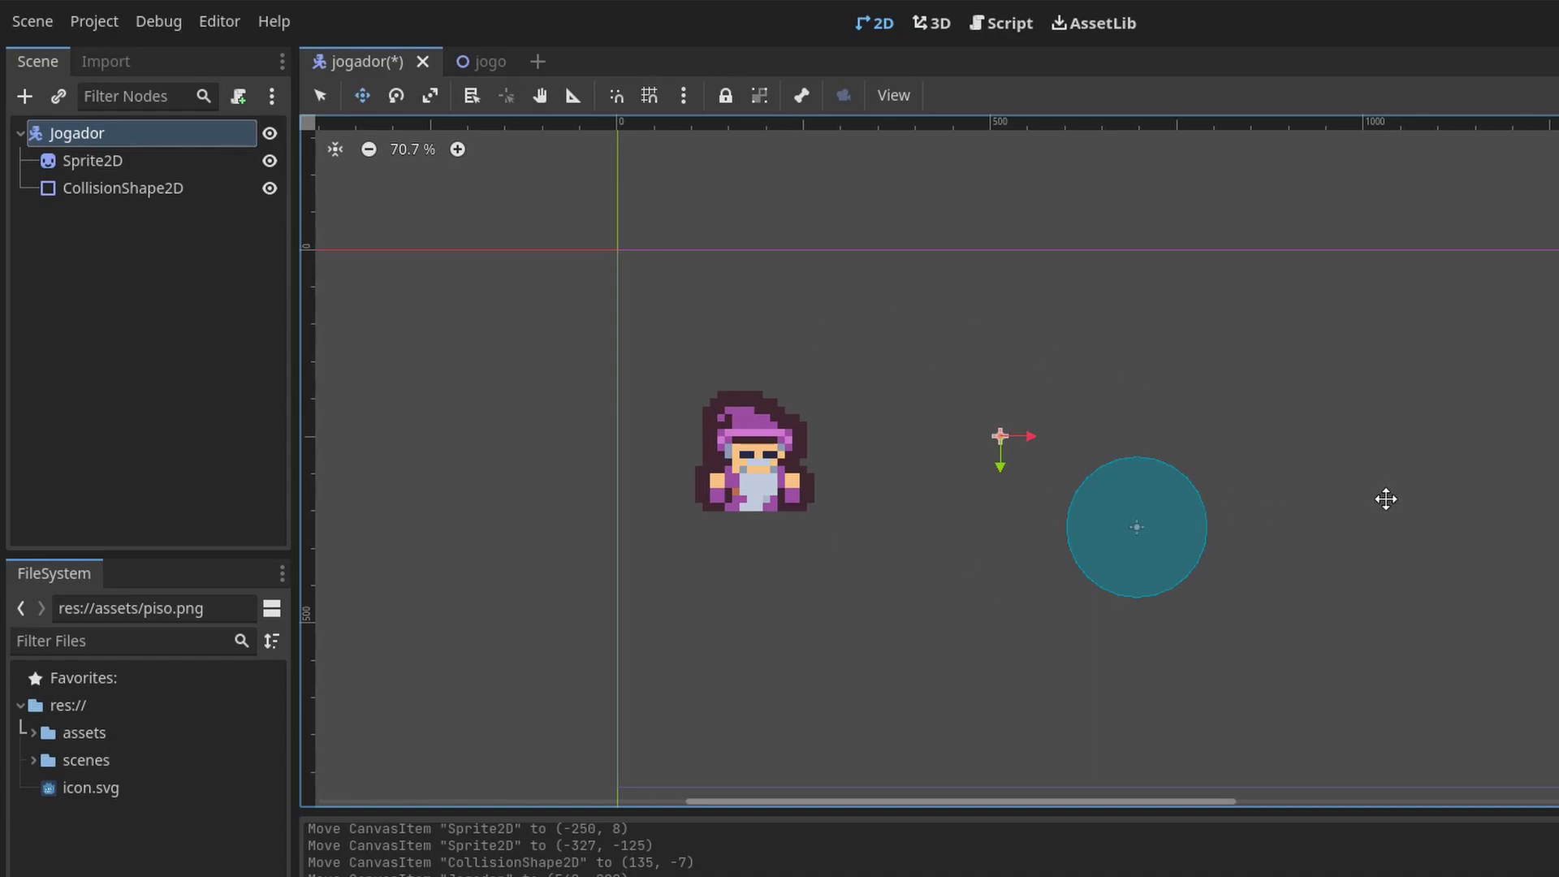
- Undo the last three Move CanvasItem changes, putting the sprite back inside its collision circle
key("ctrl+z")
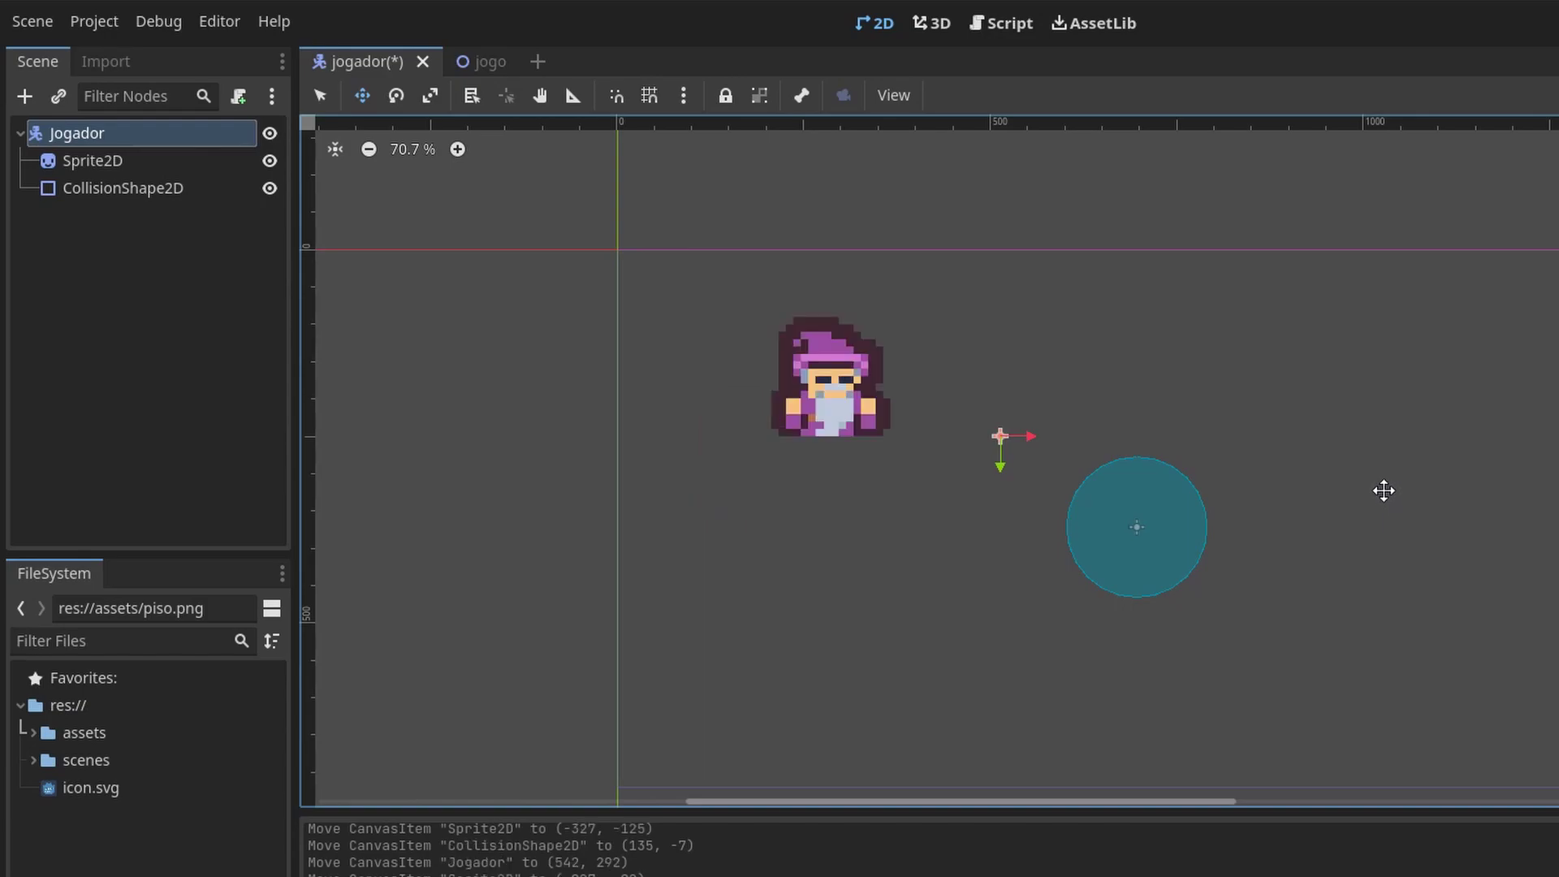
key("ctrl+z")
key("ctrl+z")
key("ctrl+z")
key("ctrl+z")
key("ctrl+z")
key("ctrl+z")
key("ctrl+z")
key("ctrl+z")
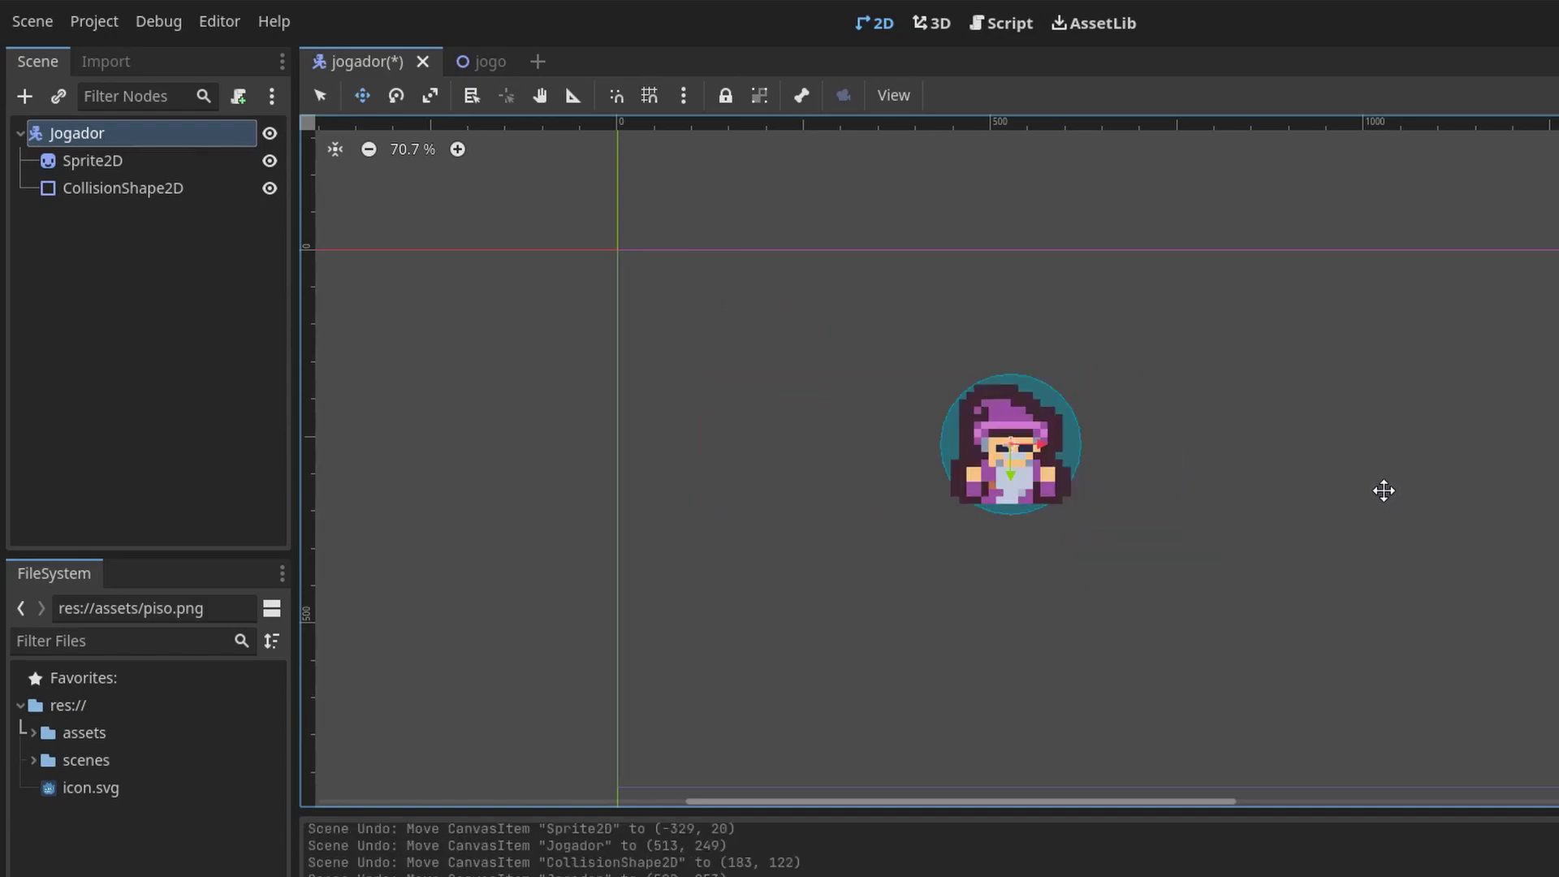
key("ctrl+z")
key("ctrl+z")
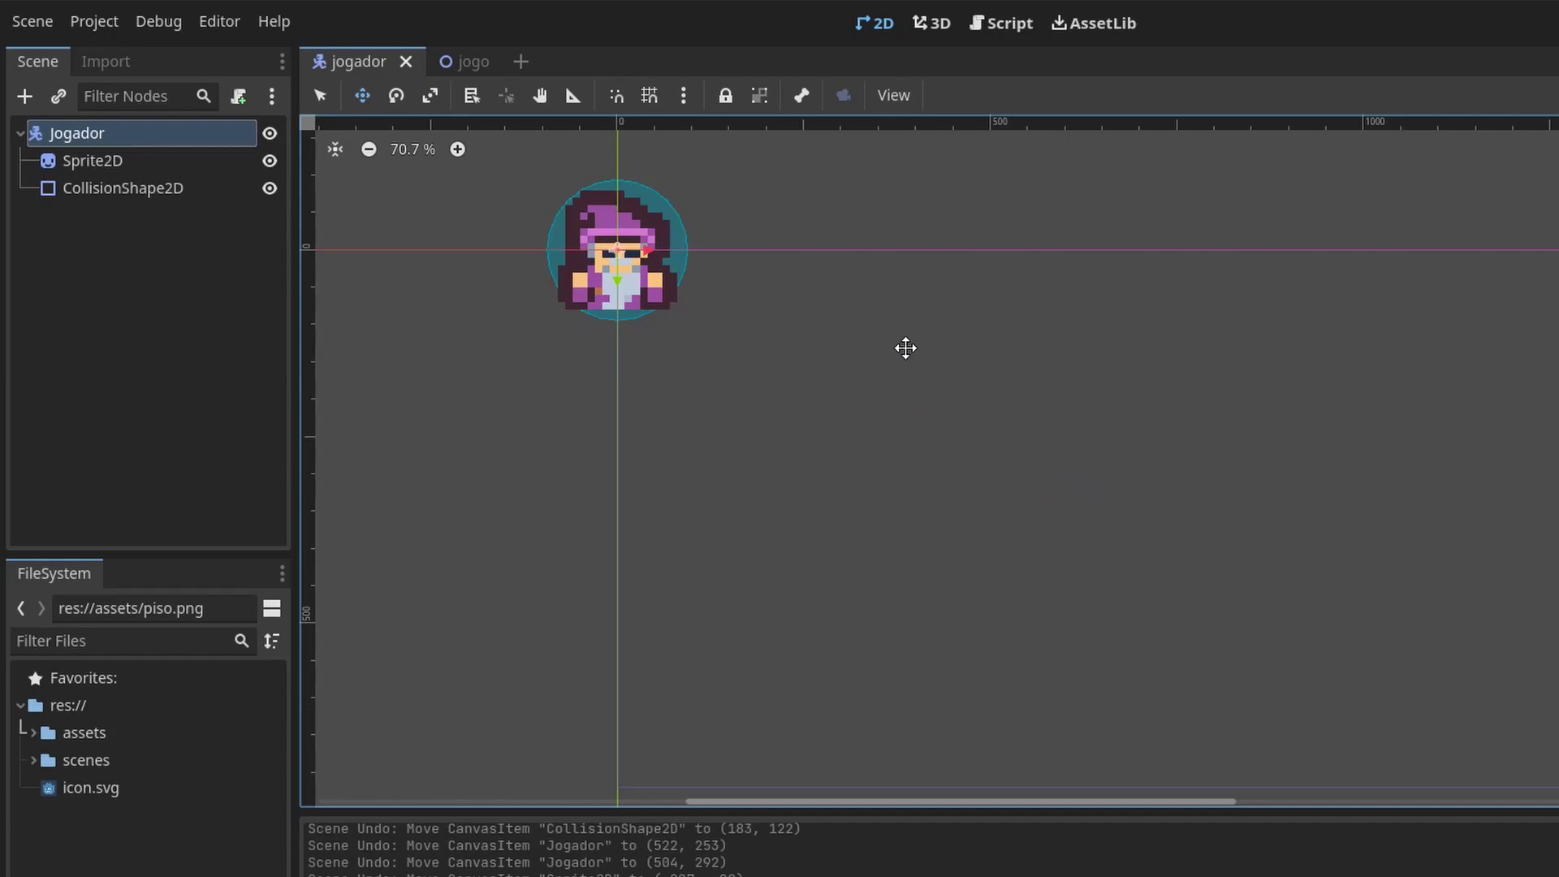